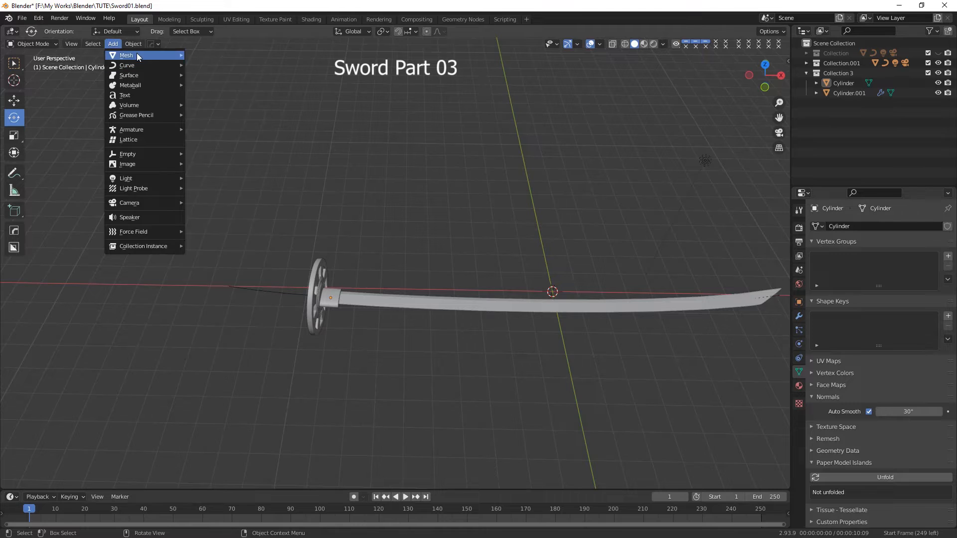
- Add a mesh cylinder and move it about -11.17 m along X, past the guard on the handle side of the sword
{"action": "left_click", "coordinate": [209, 104]}
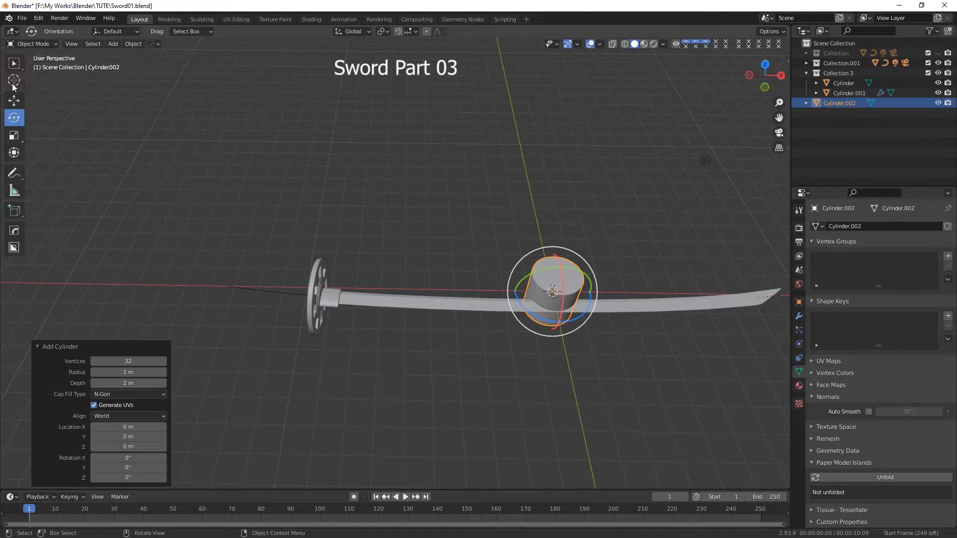
{"action": "left_click", "coordinate": [14, 100]}
{"action": "left_click_drag", "start_coordinate": [534, 303], "coordinate": [327, 293]}
{"action": "middle_click_drag", "start_coordinate": [388, 321], "coordinate": [387, 264]}
{"action": "middle_click_drag", "start_coordinate": [270, 339], "coordinate": [361, 326], "text": "shift"}
{"action": "key", "text": "KP_1"}
{"action": "scroll", "coordinate": [356, 315], "scroll_direction": "up", "scroll_amount": 3}
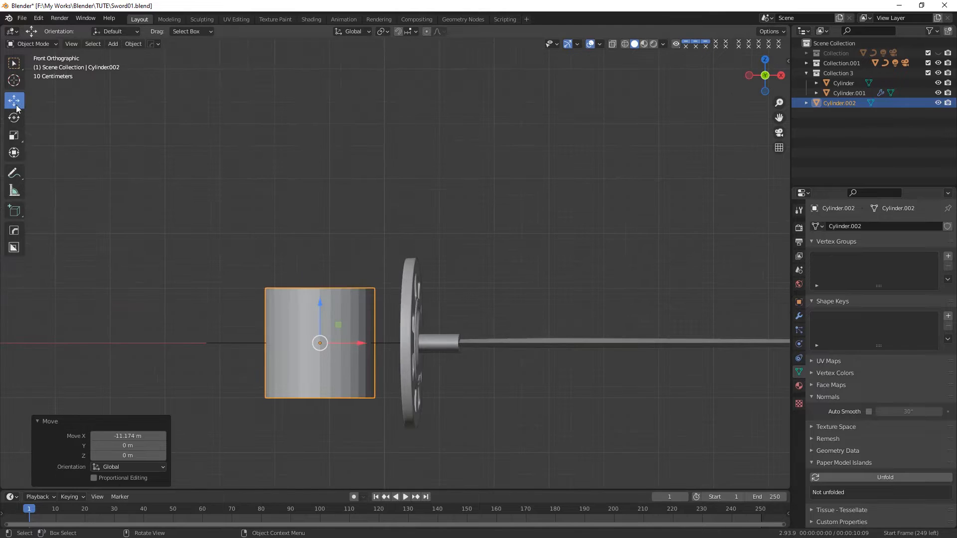
- Rotate the cylinder 90° so it lies along the sword's length, and move it about -1.71 m farther along X
{"action": "key", "text": "shift+space"}
{"action": "key", "text": "r"}
{"action": "left_click_drag", "start_coordinate": [352, 311], "coordinate": [359, 391]}
{"action": "type", "text": "90"}
{"action": "key", "text": "Return"}
{"action": "left_click", "coordinate": [14, 100]}
{"action": "left_click_drag", "start_coordinate": [360, 336], "coordinate": [332, 336]}
{"action": "middle_click_drag", "start_coordinate": [332, 336], "coordinate": [423, 208]}
- Scale the cylinder uniformly to about 0.62 and move it along Y to line up with the guard's center
{"action": "key", "text": "KP_7"}
{"action": "key", "text": "s"}
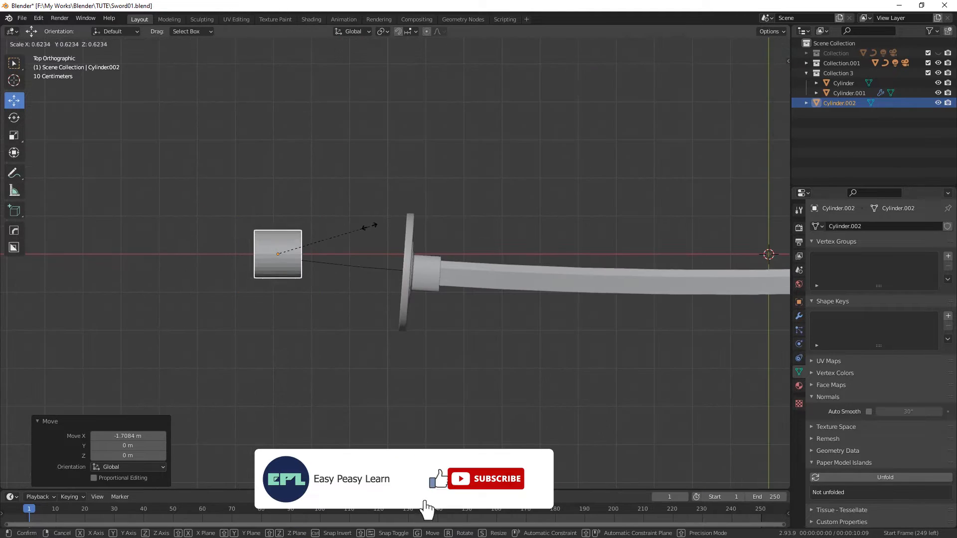
{"action": "left_click", "coordinate": [369, 226]}
{"action": "left_click_drag", "start_coordinate": [278, 220], "coordinate": [305, 289]}
{"action": "middle_click_drag", "start_coordinate": [305, 288], "coordinate": [350, 331]}
{"action": "key", "text": "KP_3"}
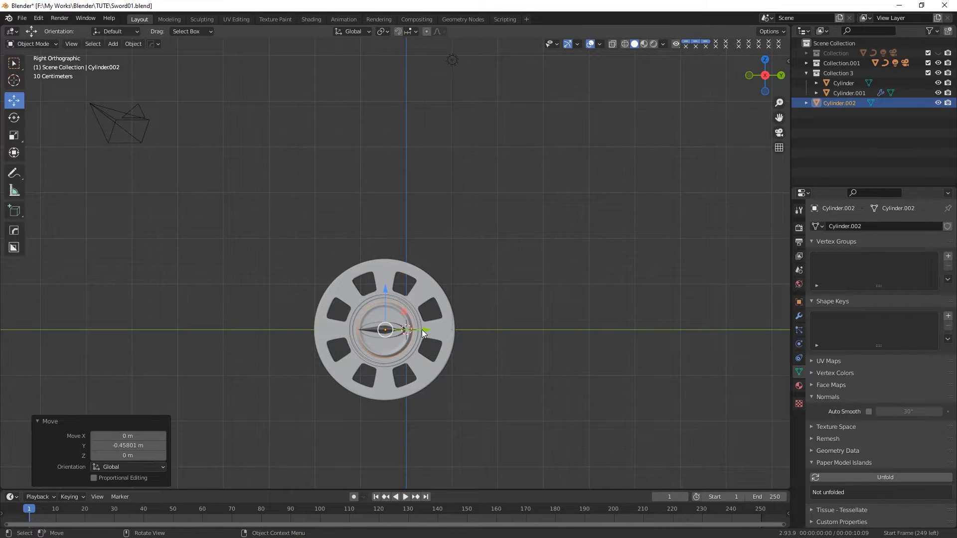
{"action": "key", "text": "g"}
{"action": "left_click_drag", "start_coordinate": [419, 330], "coordinate": [419, 329]}
{"action": "middle_click_drag", "start_coordinate": [182, 325], "coordinate": [244, 318]}
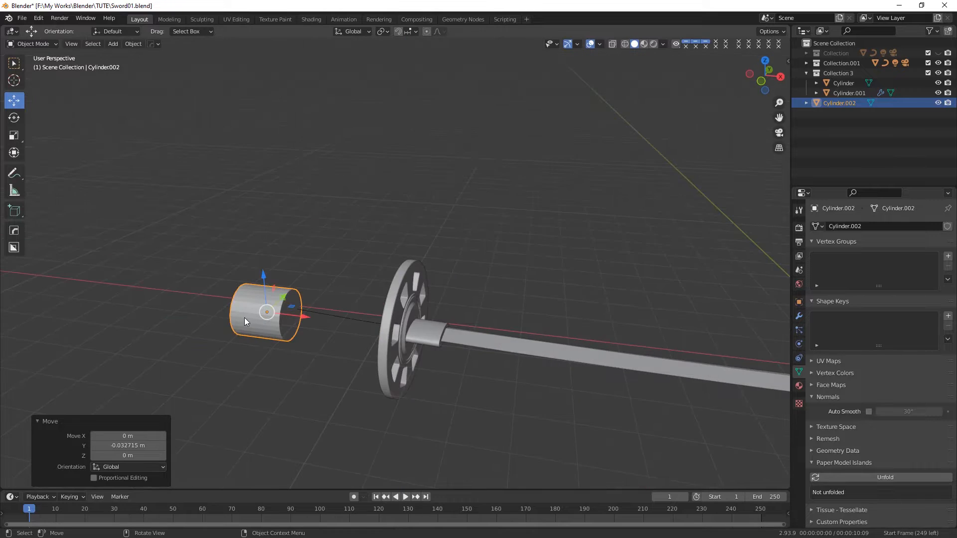
- Select the vertices of the cylinder's end farthest from the guard in wireframe Edit Mode and move them about -6.49 m along X
{"action": "key", "text": "KP_7"}
{"action": "scroll", "coordinate": [235, 311], "scroll_direction": "up", "scroll_amount": 3}
{"action": "middle_click_drag", "start_coordinate": [157, 296], "coordinate": [439, 295], "text": "shift"}
{"action": "scroll", "coordinate": [387, 294], "scroll_direction": "down", "scroll_amount": 3}
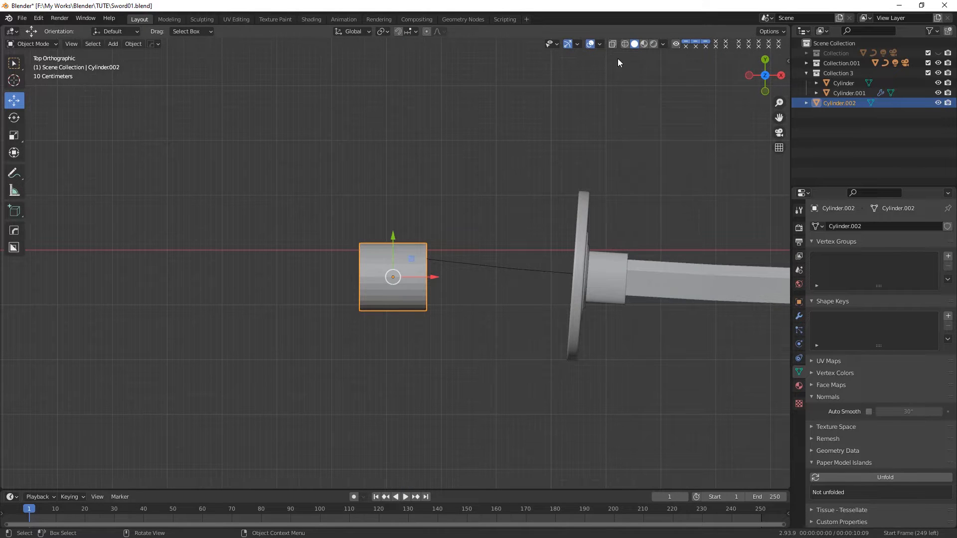
{"action": "left_click", "coordinate": [624, 44]}
{"action": "left_click", "coordinate": [14, 64]}
{"action": "left_click", "coordinate": [28, 45]}
{"action": "left_click", "coordinate": [32, 65]}
{"action": "left_click_drag", "start_coordinate": [319, 227], "coordinate": [369, 331]}
{"action": "scroll", "coordinate": [369, 331], "scroll_direction": "down", "scroll_amount": 2}
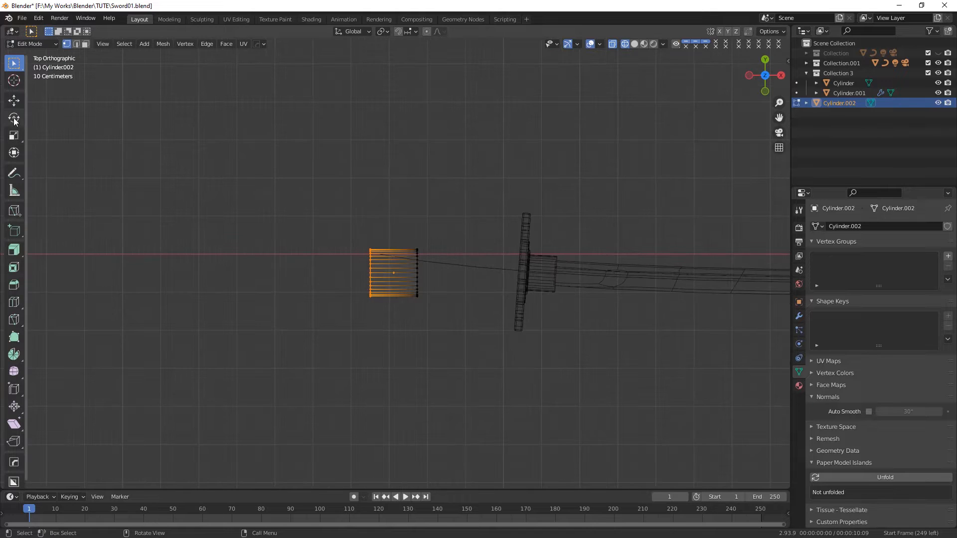
{"action": "left_click", "coordinate": [14, 100]}
{"action": "left_click_drag", "start_coordinate": [405, 274], "coordinate": [156, 277]}
{"action": "scroll", "coordinate": [333, 367], "scroll_direction": "down", "scroll_amount": 4}
{"action": "scroll", "coordinate": [247, 293], "scroll_direction": "up", "scroll_amount": 3}
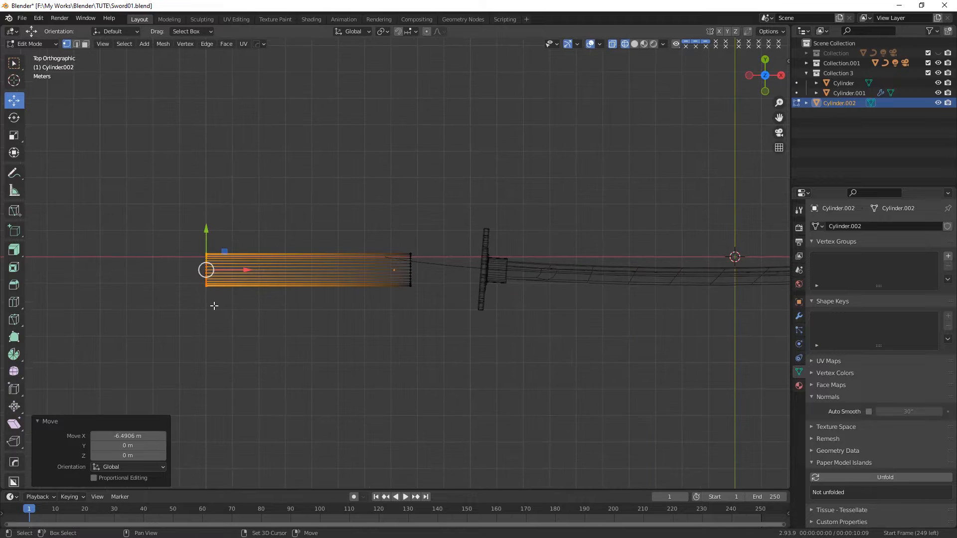
- Lengthen the handle slightly by moving its selected end vertices farther from the guard along X, and restore solid shading
{"action": "middle_click_drag", "start_coordinate": [211, 305], "coordinate": [269, 309], "text": "shift"}
{"action": "scroll", "coordinate": [270, 309], "scroll_direction": "down", "scroll_amount": 3}
{"action": "scroll", "coordinate": [463, 284], "scroll_direction": "up", "scroll_amount": 2}
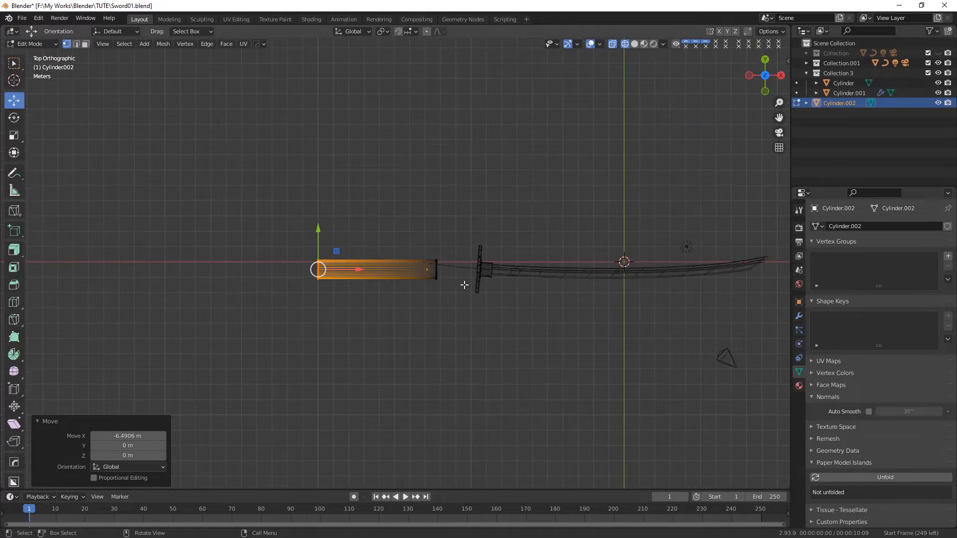
{"action": "scroll", "coordinate": [318, 286], "scroll_direction": "up", "scroll_amount": 1}
{"action": "left_click_drag", "start_coordinate": [299, 273], "coordinate": [273, 274]}
{"action": "scroll", "coordinate": [276, 289], "scroll_direction": "up", "scroll_amount": 3}
{"action": "middle_click_drag", "start_coordinate": [213, 298], "coordinate": [310, 291], "text": "shift"}
{"action": "left_click", "coordinate": [634, 44]}
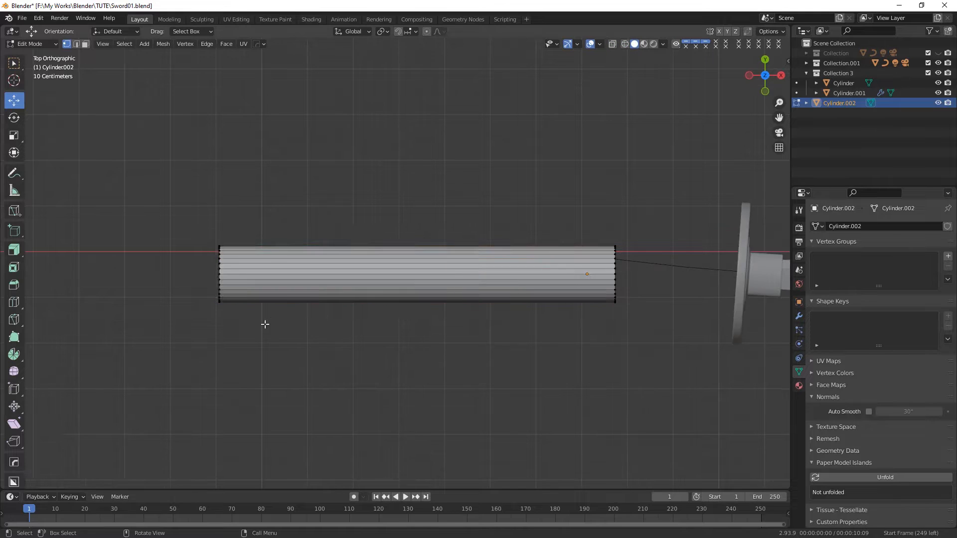
- Add two edge loops around the handle near its far end, slid to factors of about 0.901 and 0.851
{"action": "scroll", "coordinate": [398, 279], "scroll_direction": "up", "scroll_amount": 3}
{"action": "middle_click_drag", "start_coordinate": [92, 314], "coordinate": [155, 318], "text": "shift"}
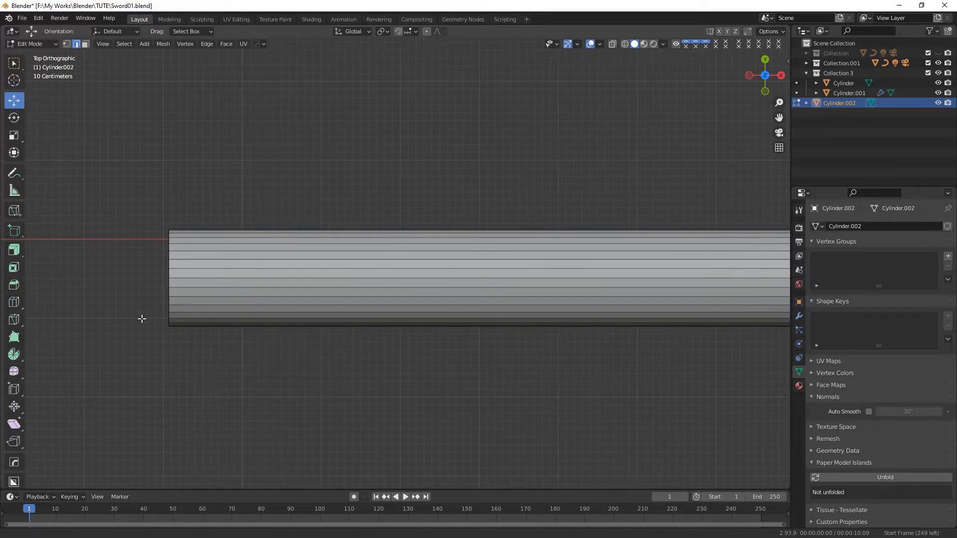
{"action": "left_click", "coordinate": [14, 302]}
{"action": "left_click_drag", "start_coordinate": [395, 304], "coordinate": [131, 307]}
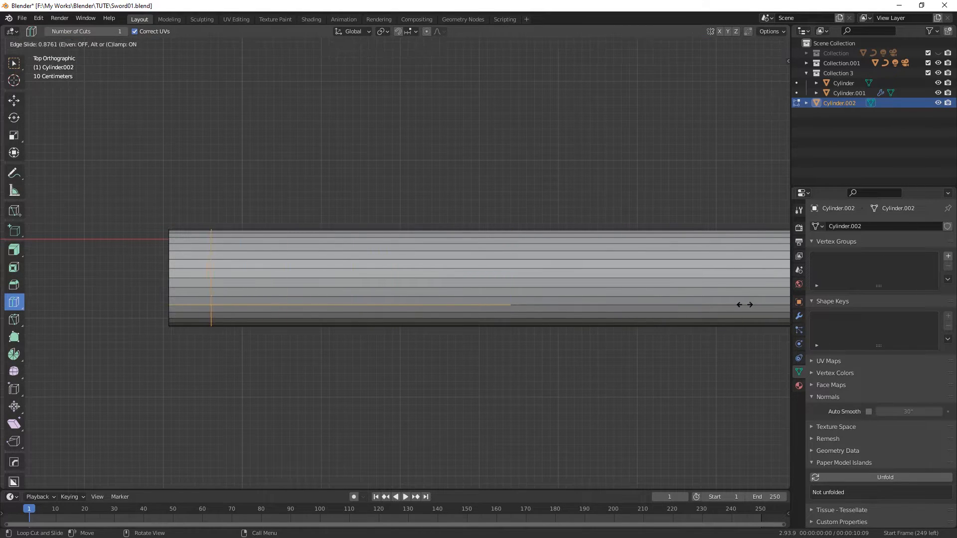
{"action": "left_click_drag", "start_coordinate": [734, 305], "coordinate": [757, 306]}
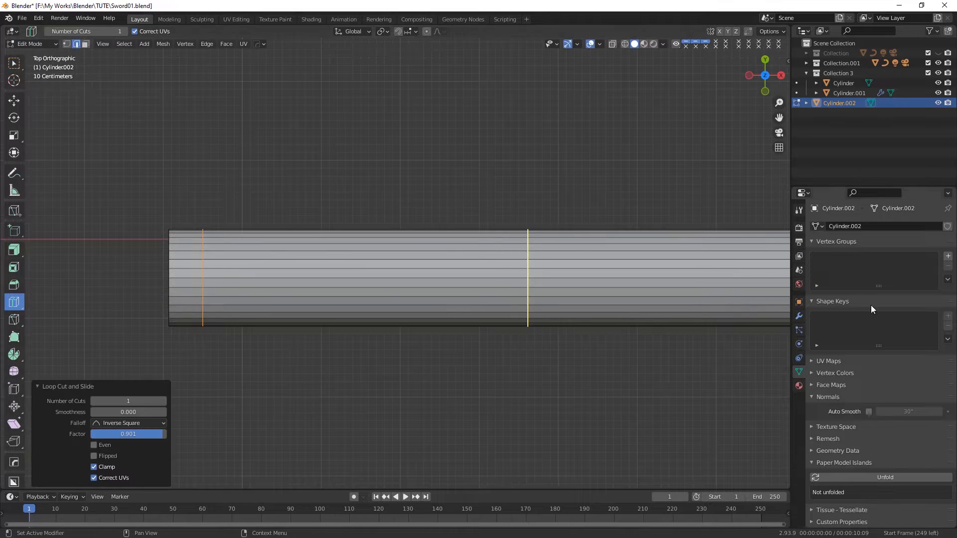
{"action": "left_click_drag", "start_coordinate": [384, 293], "coordinate": [185, 293]}
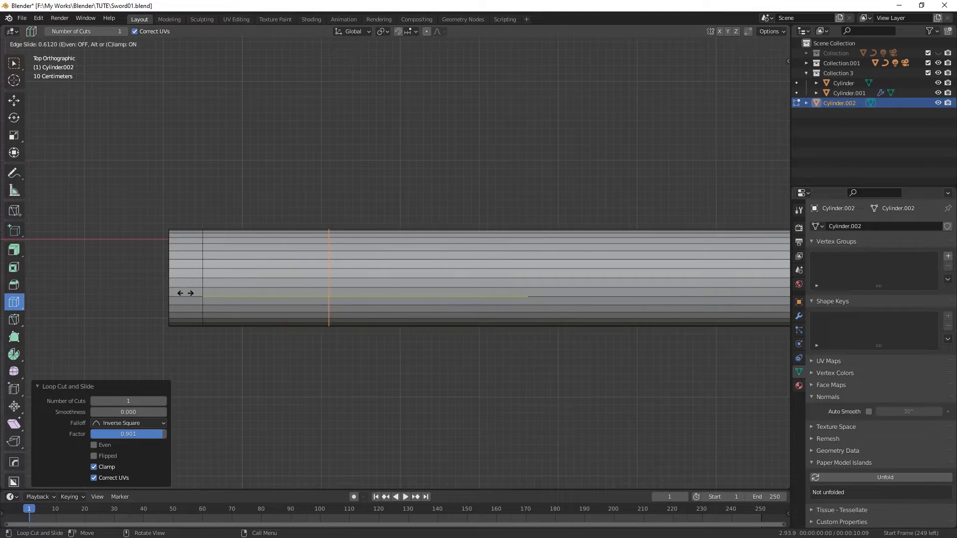
{"action": "left_click", "coordinate": [110, 288]}
{"action": "scroll", "coordinate": [284, 320], "scroll_direction": "up", "scroll_amount": 1}
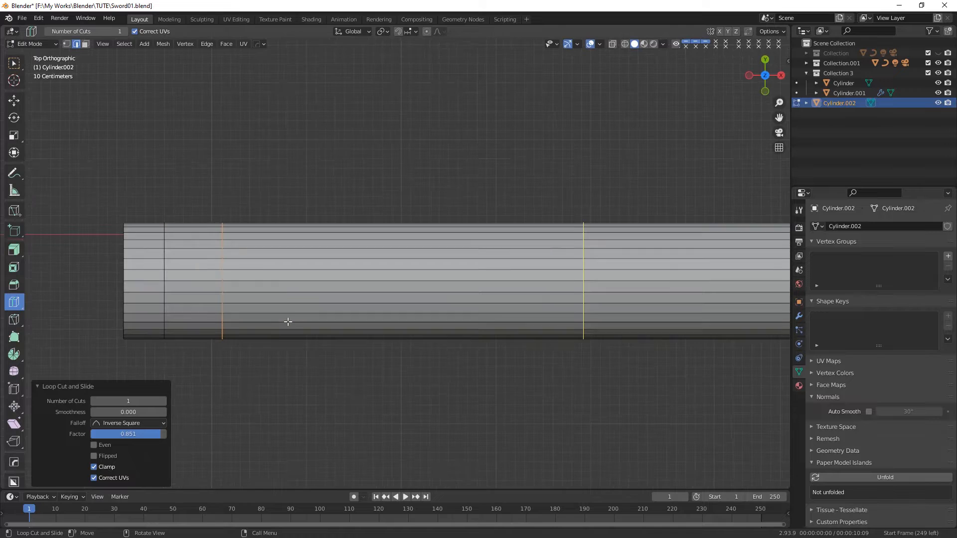
- Select the full ring of faces between the handle's two edge loops, including the faces on the hidden side
{"action": "left_click", "coordinate": [86, 45]}
{"action": "left_click", "coordinate": [14, 64]}
{"action": "scroll", "coordinate": [199, 260], "scroll_direction": "up", "scroll_amount": 2}
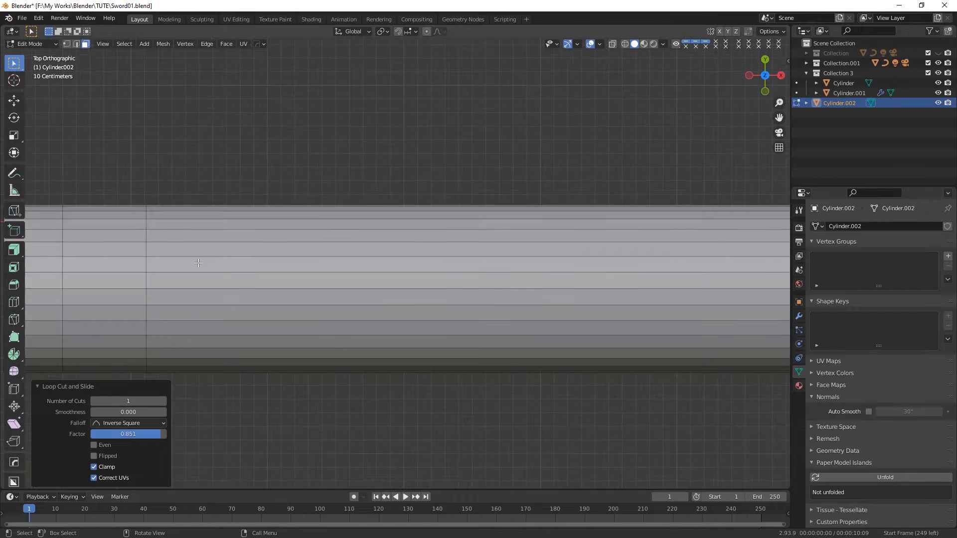
{"action": "middle_click_drag", "start_coordinate": [199, 260], "coordinate": [375, 256], "text": "shift"}
{"action": "left_click", "coordinate": [262, 244]}
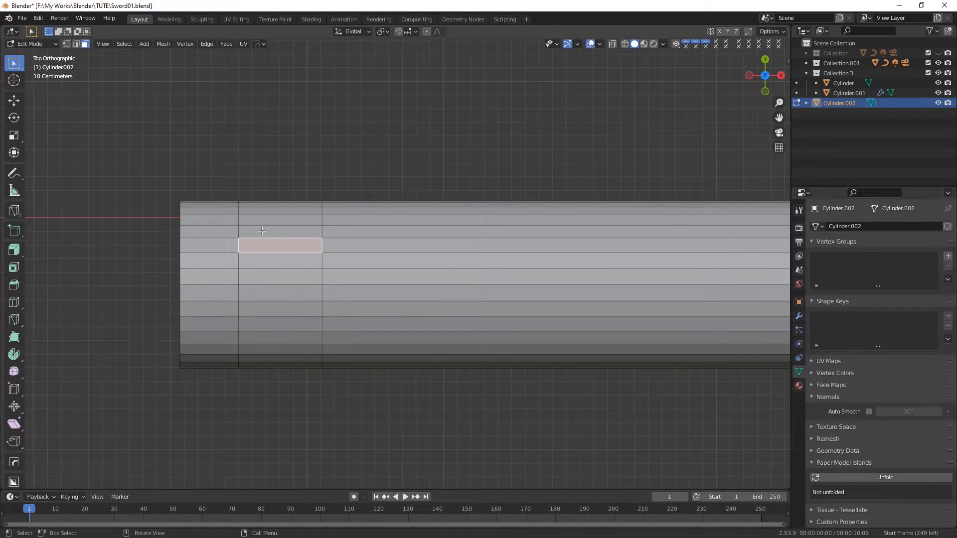
{"action": "left_click", "coordinate": [612, 44]}
{"action": "left_click_drag", "start_coordinate": [282, 151], "coordinate": [269, 421]}
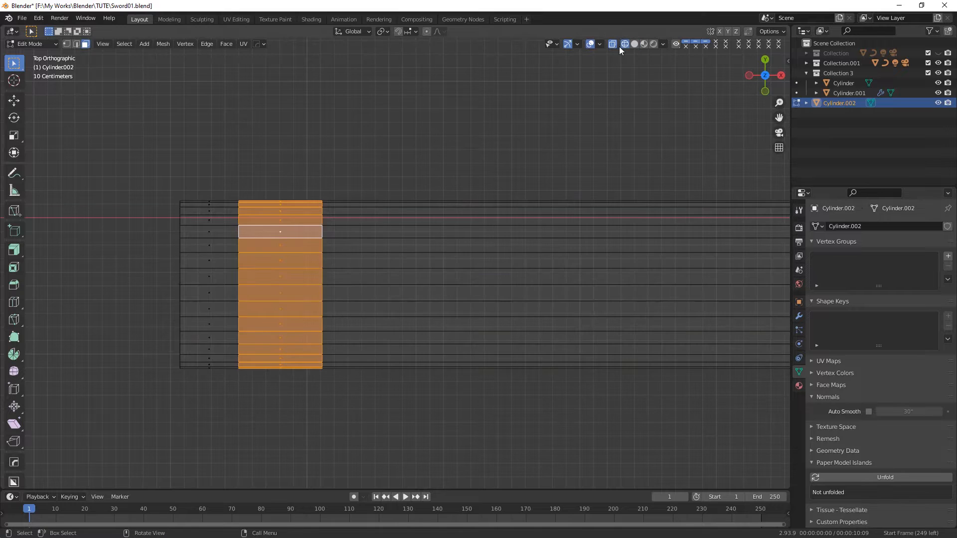
{"action": "left_click", "coordinate": [633, 44]}
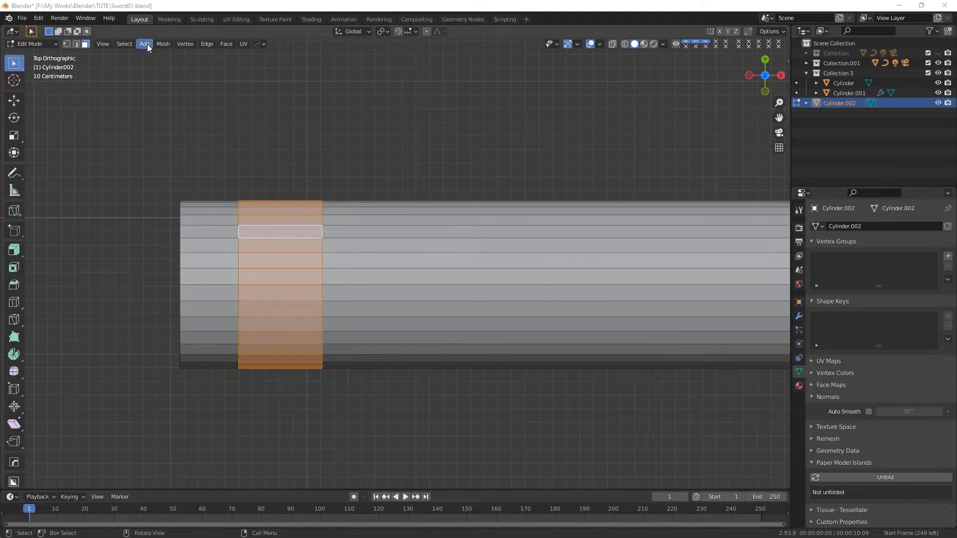
{"action": "left_click", "coordinate": [161, 43]}
{"action": "left_click", "coordinate": [178, 101]}
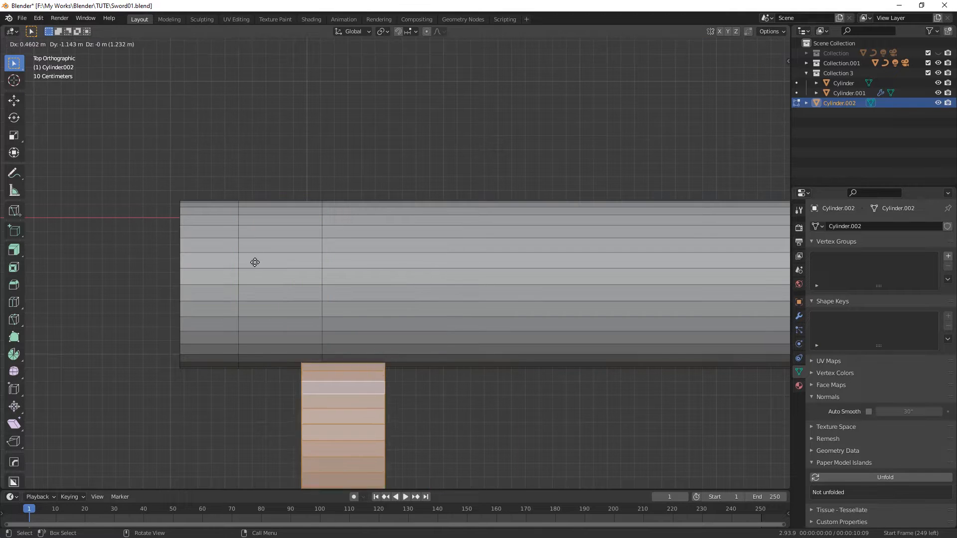
{"action": "left_click", "coordinate": [235, 230]}
{"action": "key", "text": "ctrl+z"}
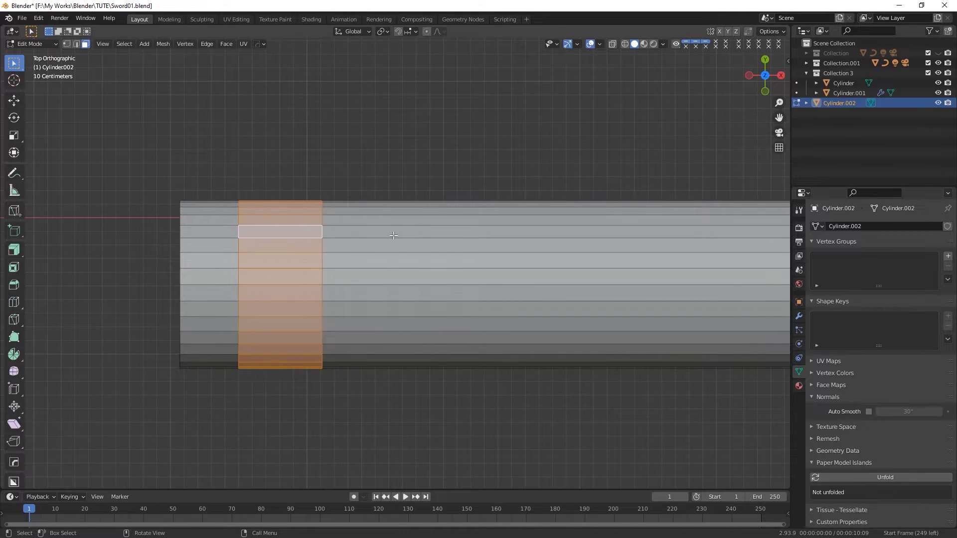
{"action": "key", "text": "ctrl+z"}
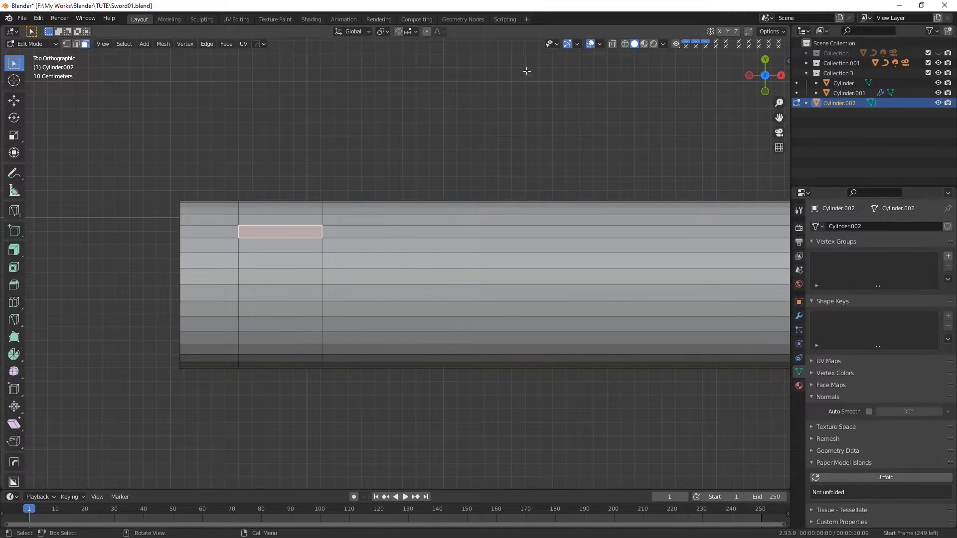
{"action": "left_click", "coordinate": [625, 44]}
{"action": "key", "text": "ctrl+shift+z"}
{"action": "left_click", "coordinate": [634, 44]}
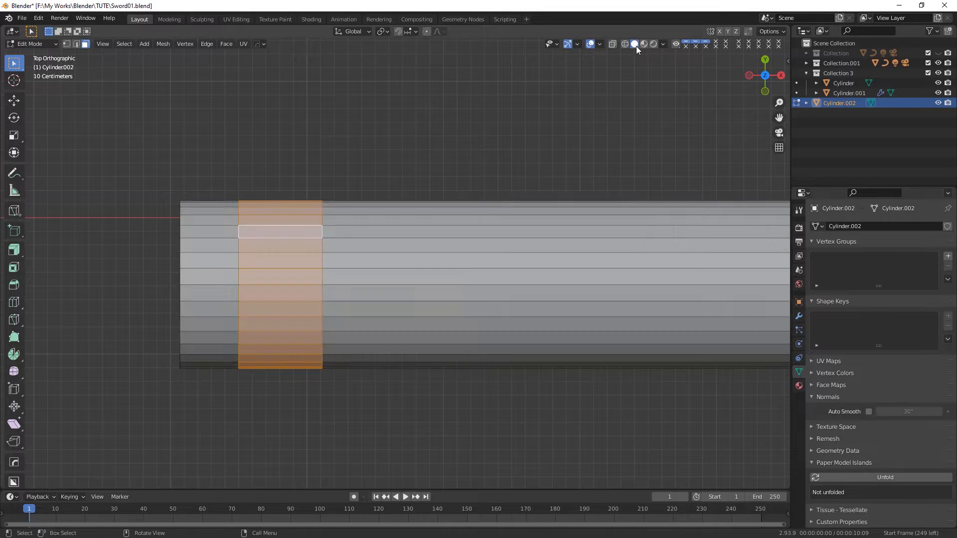
- Duplicate the selected ring of faces and leave the copy in its original position
{"action": "left_click", "coordinate": [162, 44]}
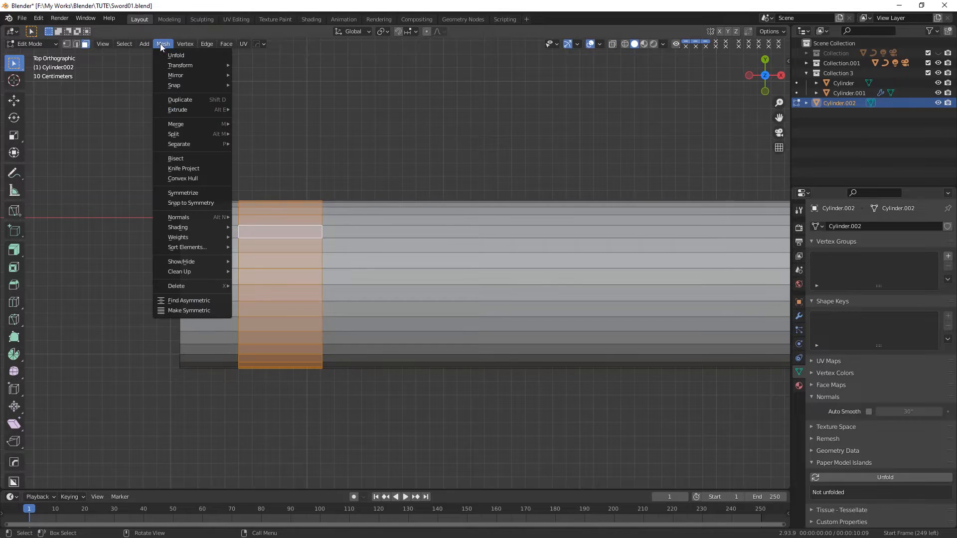
{"action": "left_click", "coordinate": [204, 99]}
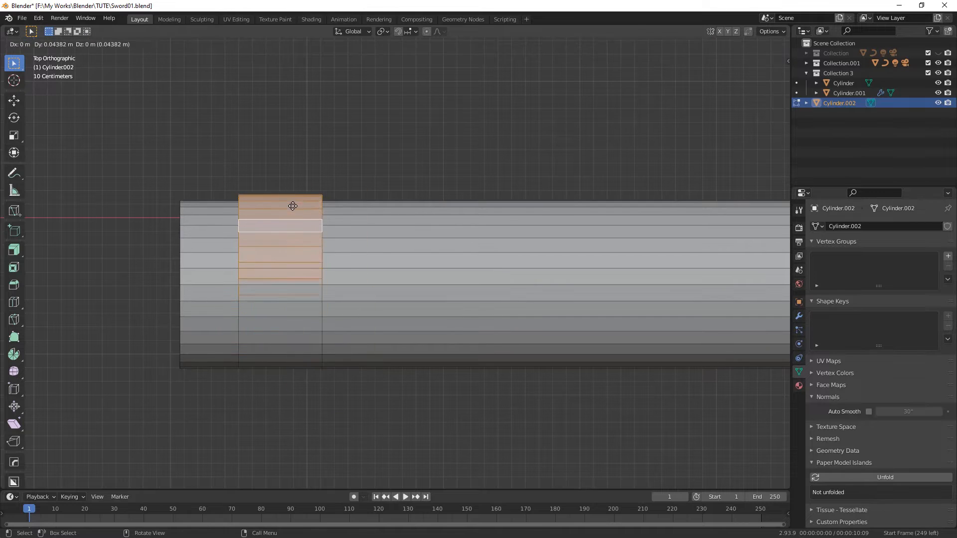
{"action": "right_click", "coordinate": [292, 206]}
{"action": "middle_click_drag", "start_coordinate": [298, 349], "coordinate": [299, 346]}
{"action": "key", "text": "KP_7"}
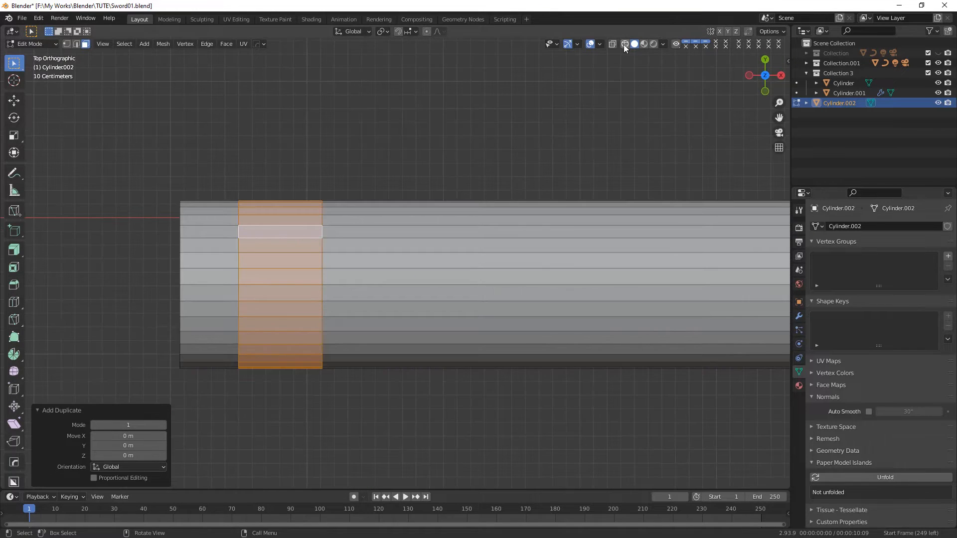
- Separate the duplicated ring of faces from the handle into its own object and return to Object Mode
{"action": "key", "text": "Tab"}
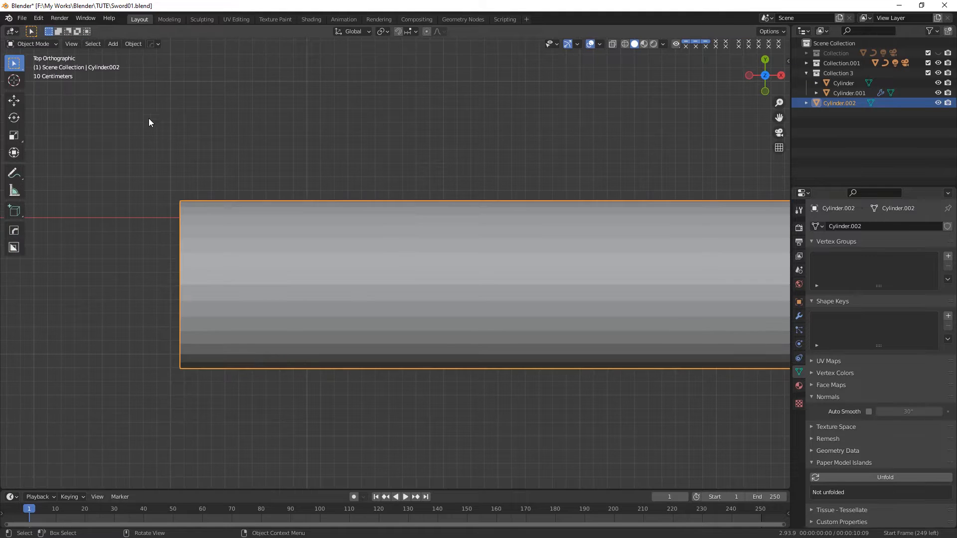
{"action": "key", "text": "alt+a"}
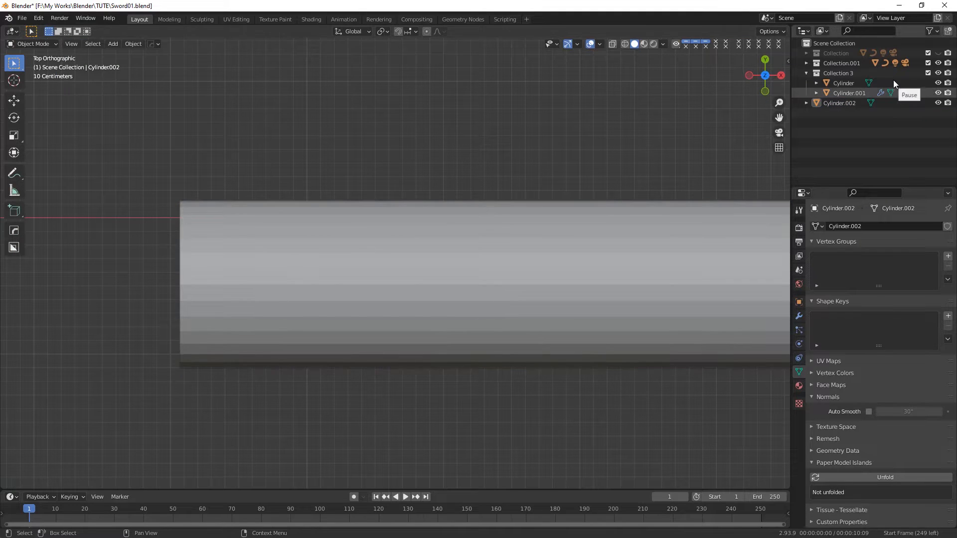
{"action": "left_click", "coordinate": [40, 45]}
{"action": "left_click", "coordinate": [31, 66]}
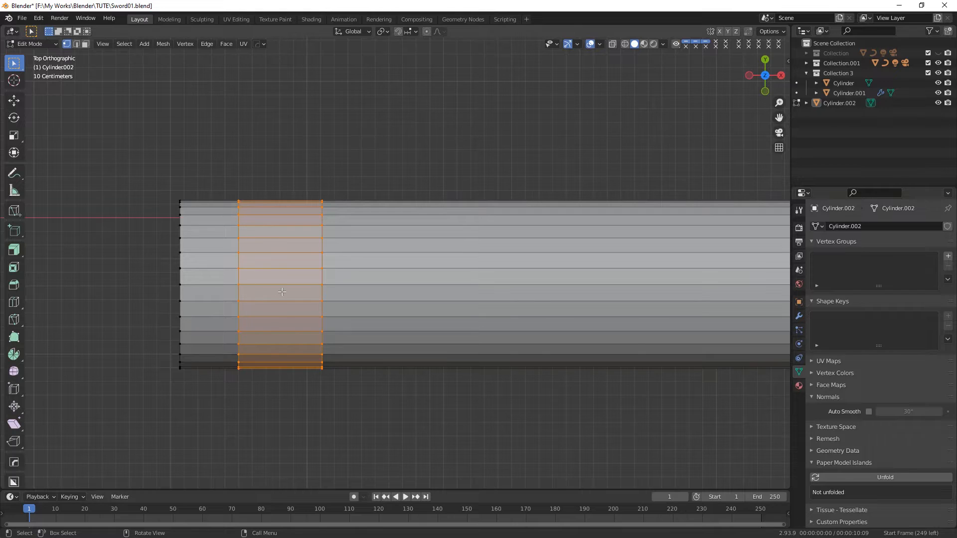
{"action": "left_click", "coordinate": [163, 44]}
{"action": "left_click", "coordinate": [86, 43]}
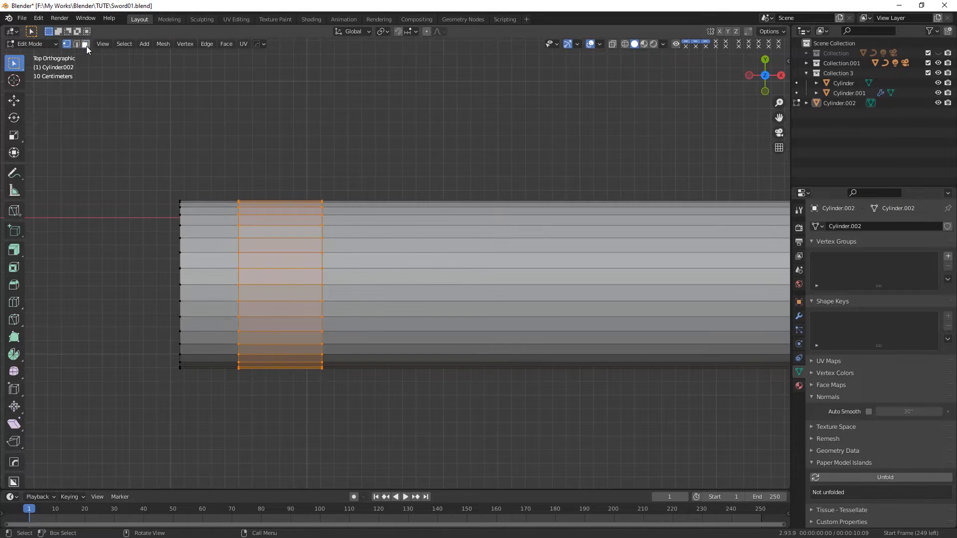
{"action": "left_click", "coordinate": [164, 44]}
{"action": "mouse_move", "coordinate": [190, 144]}
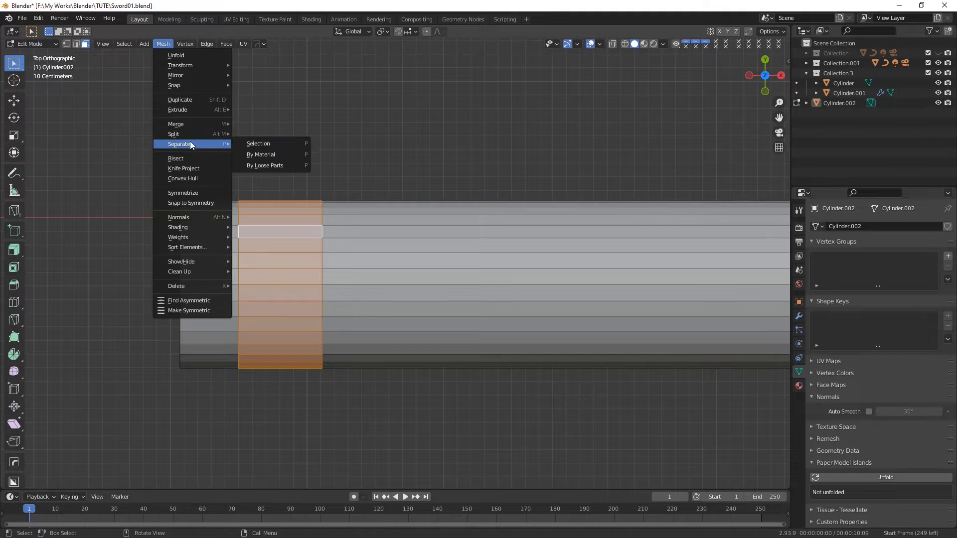
{"action": "left_click", "coordinate": [261, 144]}
{"action": "left_click", "coordinate": [32, 43]}
{"action": "left_click", "coordinate": [43, 56]}
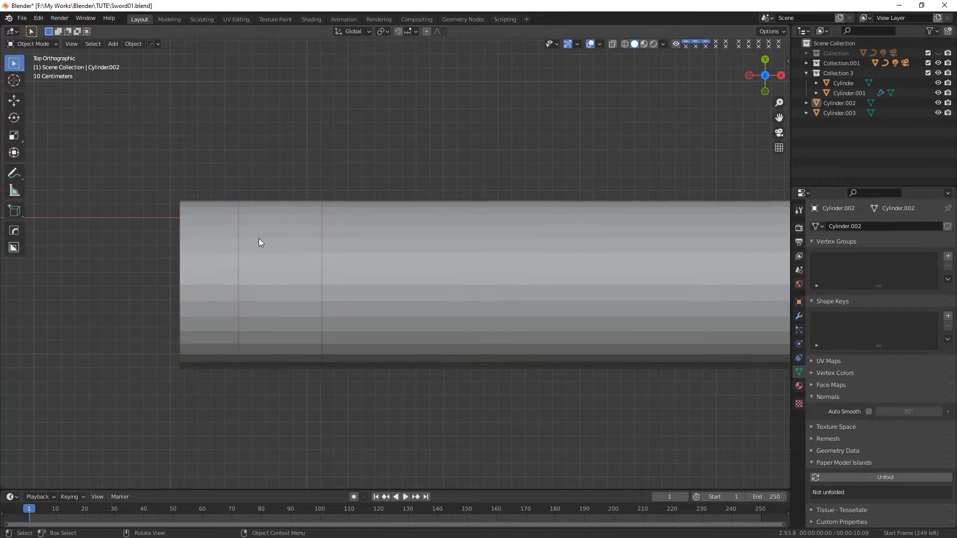
- Enter Edit Mode on the separated ring and select the eight adjacent faces in the middle of its upper side
{"action": "left_click", "coordinate": [258, 239]}
{"action": "key", "text": "Tab"}
{"action": "middle_click_drag", "start_coordinate": [58, 99], "coordinate": [301, 331]}
{"action": "key", "text": "KP_7"}
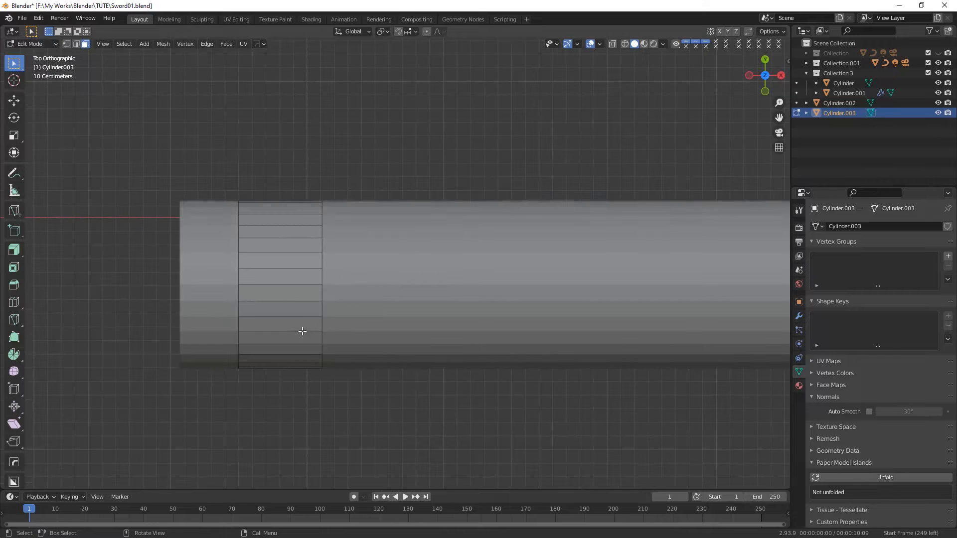
{"action": "left_click", "coordinate": [259, 245]}
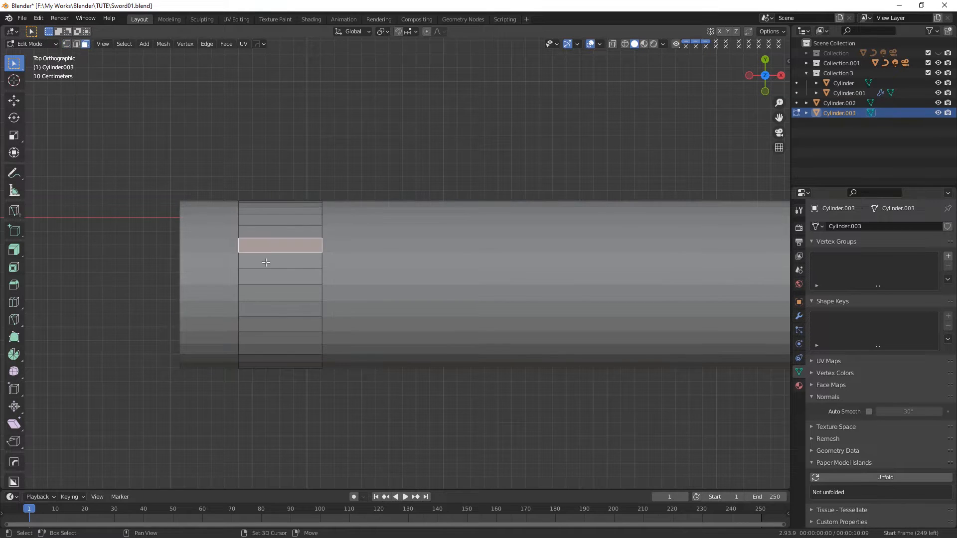
{"action": "left_click", "coordinate": [270, 261], "text": "shift"}
{"action": "left_click", "coordinate": [271, 277], "text": "shift"}
{"action": "left_click", "coordinate": [271, 293], "text": "shift"}
{"action": "left_click", "coordinate": [271, 309], "text": "shift"}
{"action": "left_click", "coordinate": [269, 324], "text": "shift"}
{"action": "left_click", "coordinate": [255, 234], "text": "shift"}
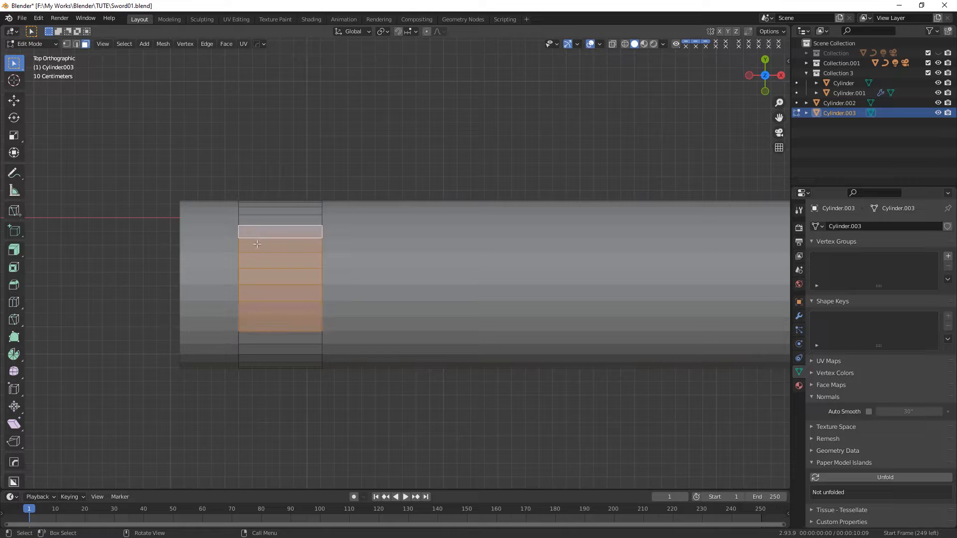
{"action": "left_click", "coordinate": [255, 337], "text": "shift"}
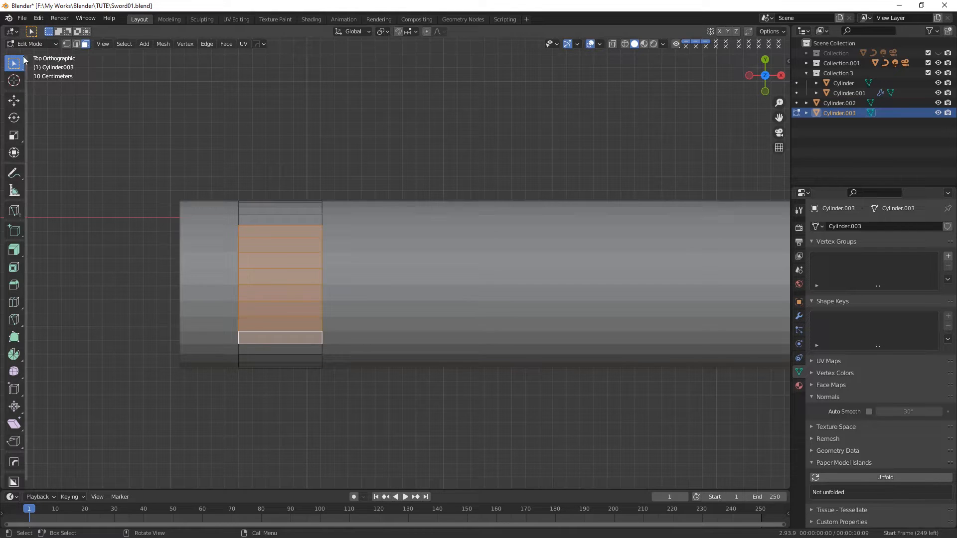
- Taper the ring's upper side into a waist by repeatedly narrowing the selected vertices along X, deselecting outer rows between passes, and return to Object Mode
{"action": "left_click", "coordinate": [67, 44]}
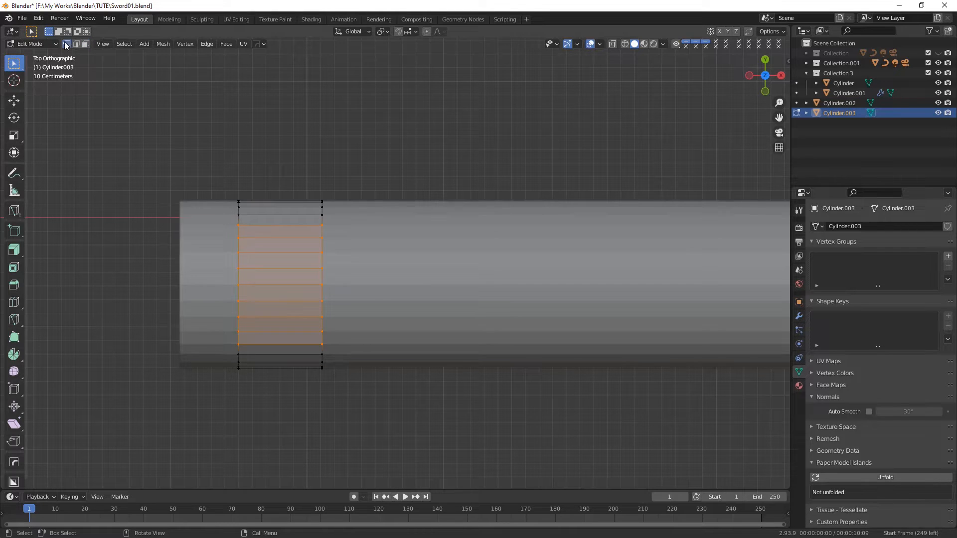
{"action": "left_click", "coordinate": [14, 135]}
{"action": "left_click_drag", "start_coordinate": [320, 285], "coordinate": [312, 285]}
{"action": "left_click_drag", "start_coordinate": [225, 233], "coordinate": [352, 195], "text": "ctrl"}
{"action": "left_click_drag", "start_coordinate": [217, 379], "coordinate": [338, 336]}
{"action": "left_click_drag", "start_coordinate": [319, 285], "coordinate": [310, 285]}
{"action": "left_click_drag", "start_coordinate": [217, 361], "coordinate": [339, 324], "text": "ctrl"}
{"action": "left_click_drag", "start_coordinate": [225, 193], "coordinate": [336, 244], "text": "ctrl"}
{"action": "mouse_move", "coordinate": [316, 285]}
{"action": "left_mouse_down"}
{"action": "mouse_move", "coordinate": [305, 285]}
{"action": "mouse_move", "coordinate": [312, 285]}
{"action": "left_mouse_up"}
{"action": "left_click_drag", "start_coordinate": [239, 335], "coordinate": [323, 294], "text": "ctrl"}
{"action": "left_click_drag", "start_coordinate": [240, 232], "coordinate": [313, 284], "text": "ctrl"}
{"action": "left_click", "coordinate": [14, 62]}
{"action": "left_click", "coordinate": [31, 44]}
{"action": "left_click", "coordinate": [35, 55]}
- Show the tapered ring from the front in wireframe display
{"action": "left_click", "coordinate": [289, 313]}
{"action": "middle_click_drag", "start_coordinate": [289, 313], "coordinate": [338, 301]}
{"action": "key", "text": "KP_7"}
{"action": "left_click", "coordinate": [368, 311]}
{"action": "left_click", "coordinate": [339, 315]}
{"action": "key", "text": "KP_1"}
{"action": "left_click", "coordinate": [624, 44]}
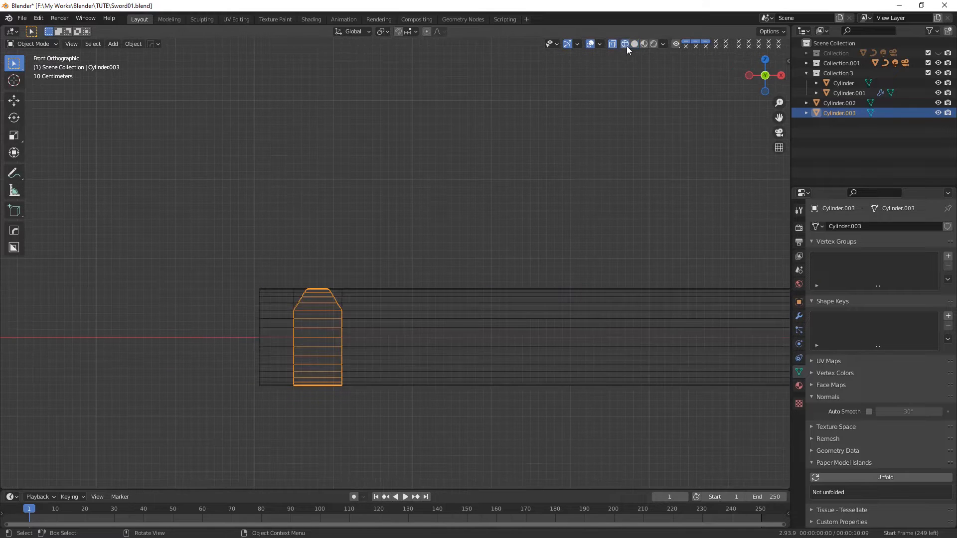
- Select the whole ring mesh in Edit Mode and symmetrize it in the -X to +X direction
{"action": "left_click", "coordinate": [32, 44]}
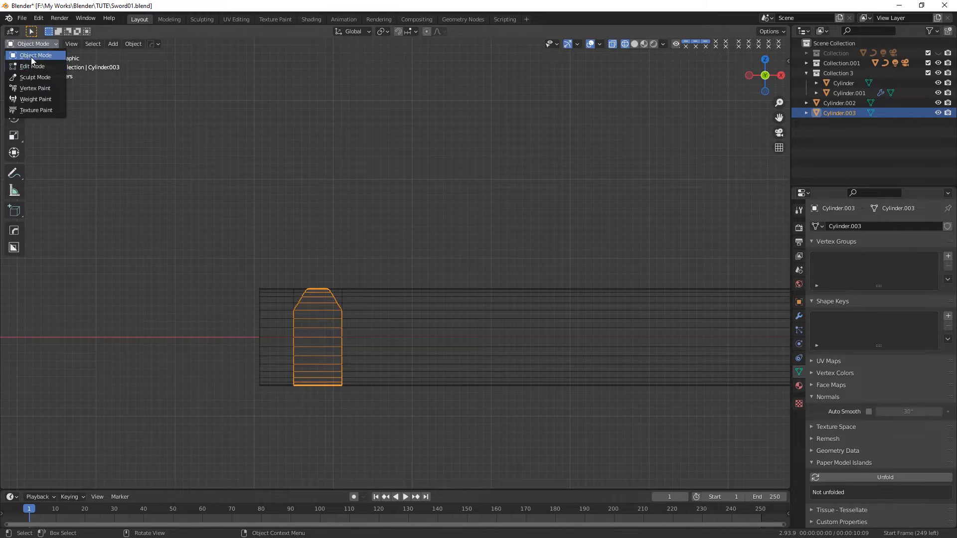
{"action": "left_click", "coordinate": [31, 66]}
{"action": "left_click", "coordinate": [141, 44]}
{"action": "left_click", "coordinate": [635, 44]}
{"action": "left_click_drag", "start_coordinate": [313, 270], "coordinate": [323, 399]}
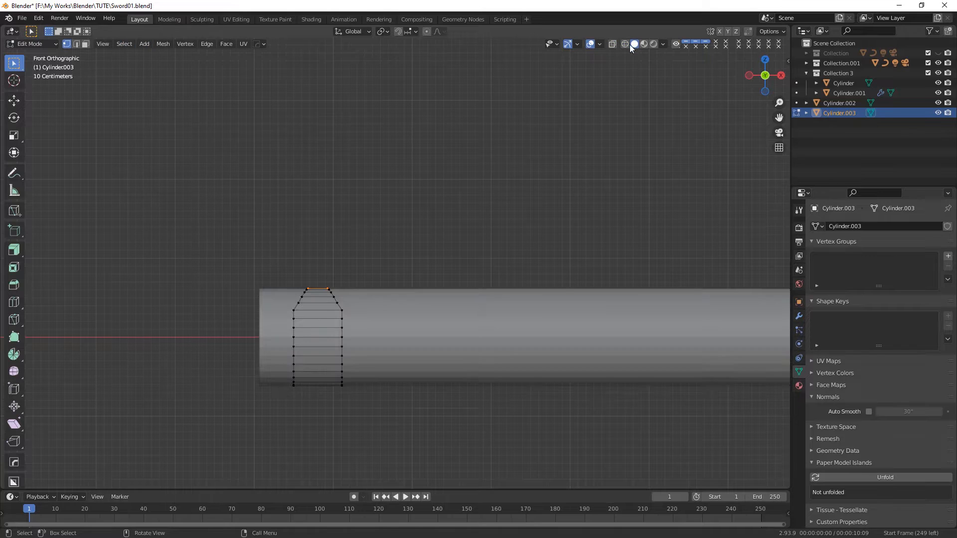
{"action": "left_click", "coordinate": [624, 43]}
{"action": "mouse_move", "coordinate": [301, 279]}
{"action": "left_mouse_down"}
{"action": "mouse_move", "coordinate": [321, 390]}
{"action": "mouse_move", "coordinate": [336, 298]}
{"action": "mouse_move", "coordinate": [323, 418]}
{"action": "left_mouse_up"}
{"action": "left_click", "coordinate": [162, 43]}
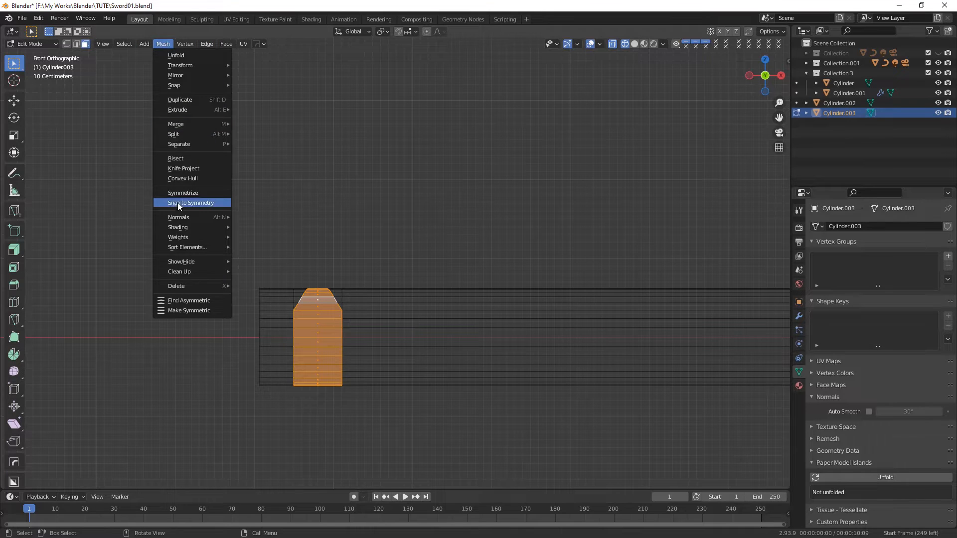
{"action": "left_click", "coordinate": [177, 194]}
{"action": "left_click", "coordinate": [126, 466]}
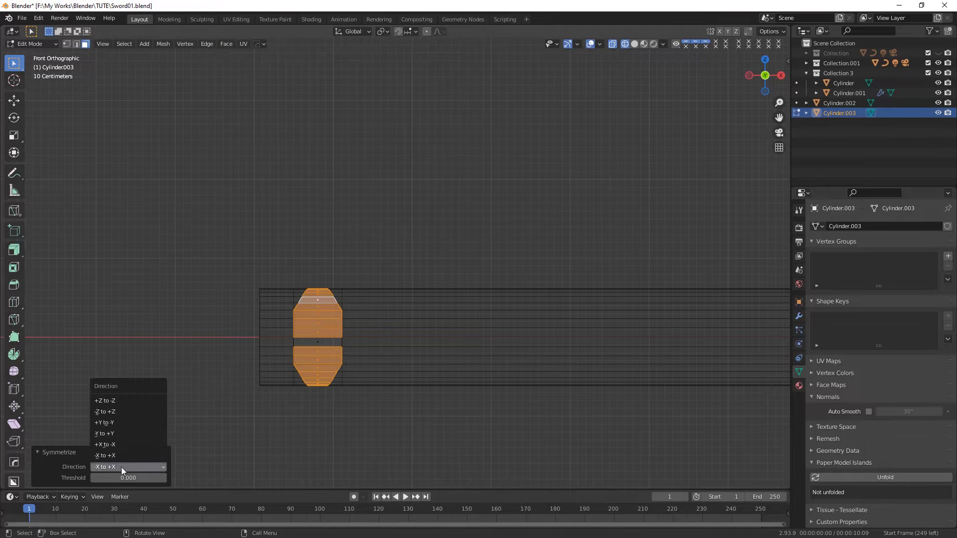
{"action": "left_click", "coordinate": [125, 459]}
{"action": "left_click", "coordinate": [123, 465]}
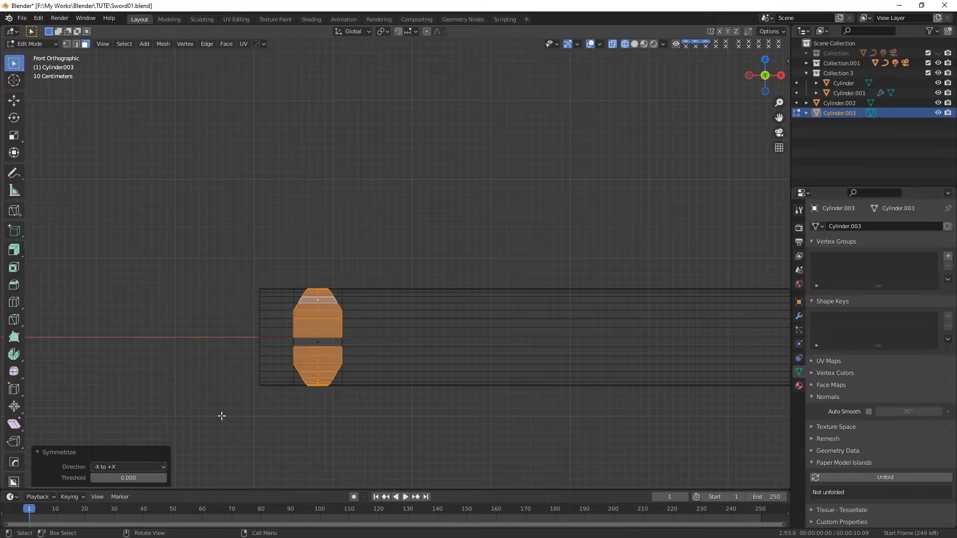
- Examine the symmetrized ring in solid shading from several angles, and return to editing its vertices
{"action": "middle_click_drag", "start_coordinate": [319, 211], "coordinate": [350, 228]}
{"action": "left_click", "coordinate": [634, 44]}
{"action": "middle_click_drag", "start_coordinate": [336, 357], "coordinate": [312, 396]}
{"action": "left_click", "coordinate": [32, 44]}
{"action": "left_click", "coordinate": [29, 54]}
{"action": "left_click", "coordinate": [327, 343]}
{"action": "middle_click_drag", "start_coordinate": [339, 353], "coordinate": [349, 371]}
{"action": "left_click", "coordinate": [31, 43]}
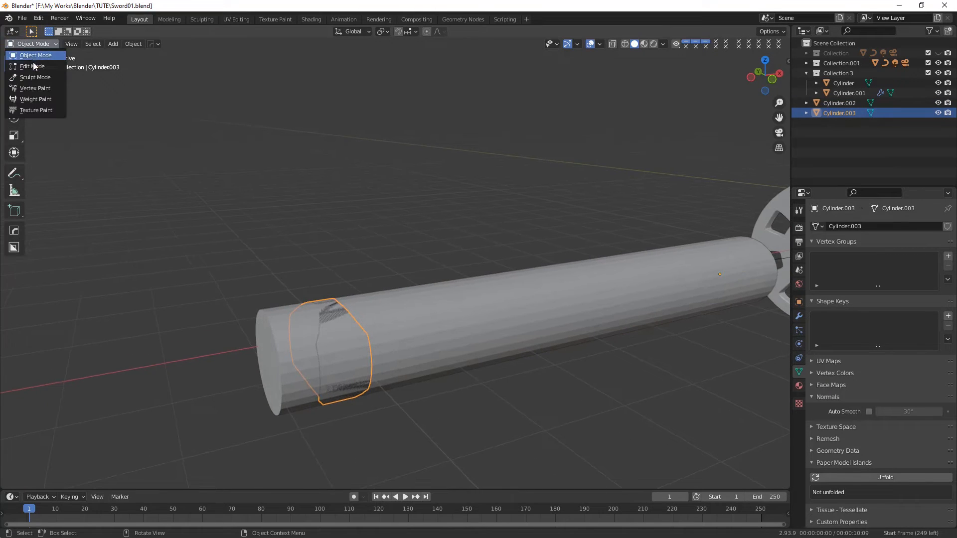
{"action": "left_click", "coordinate": [30, 55]}
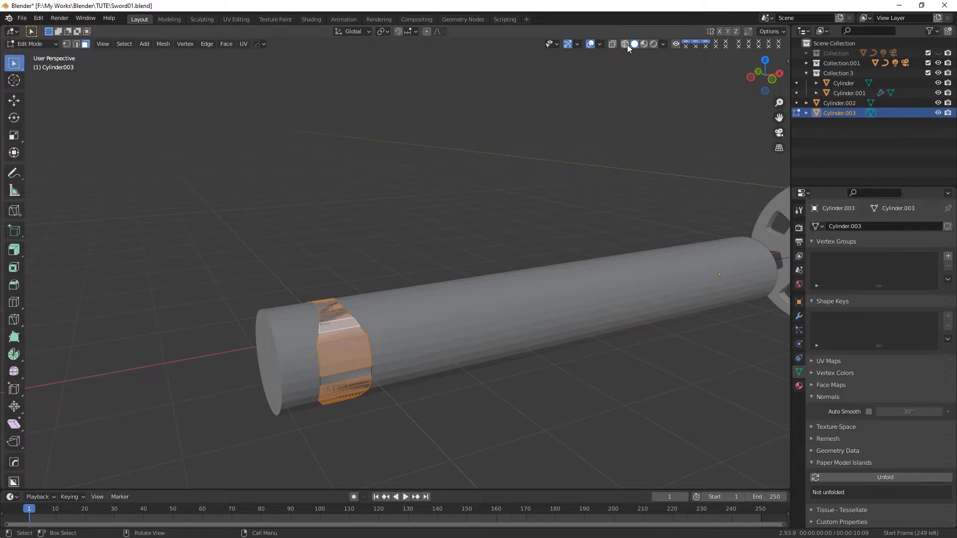
{"action": "key", "text": "1"}
{"action": "middle_click_drag", "start_coordinate": [421, 390], "coordinate": [439, 383]}
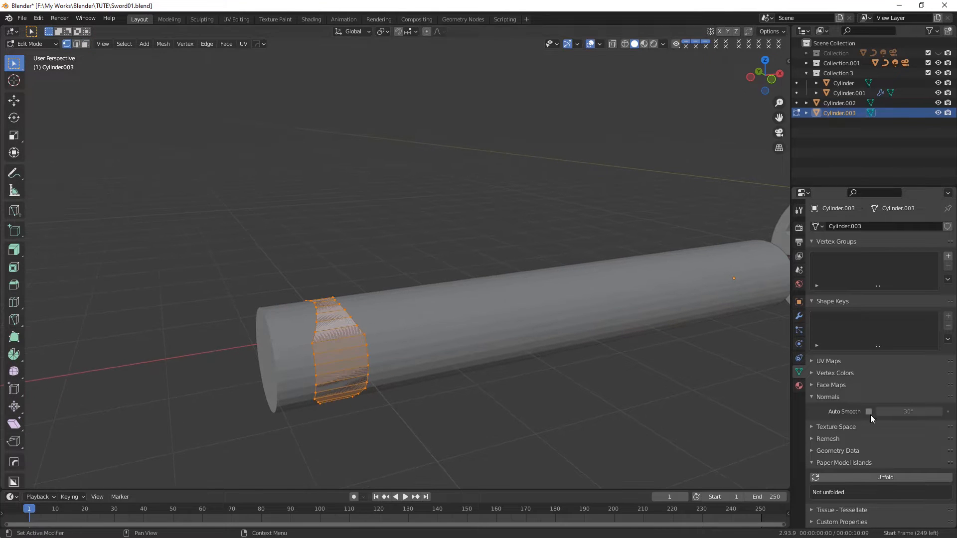
- Add a Solidify modifier to the ring with a thickness of about -0.16 m
{"action": "left_click", "coordinate": [799, 316]}
{"action": "left_click", "coordinate": [831, 248]}
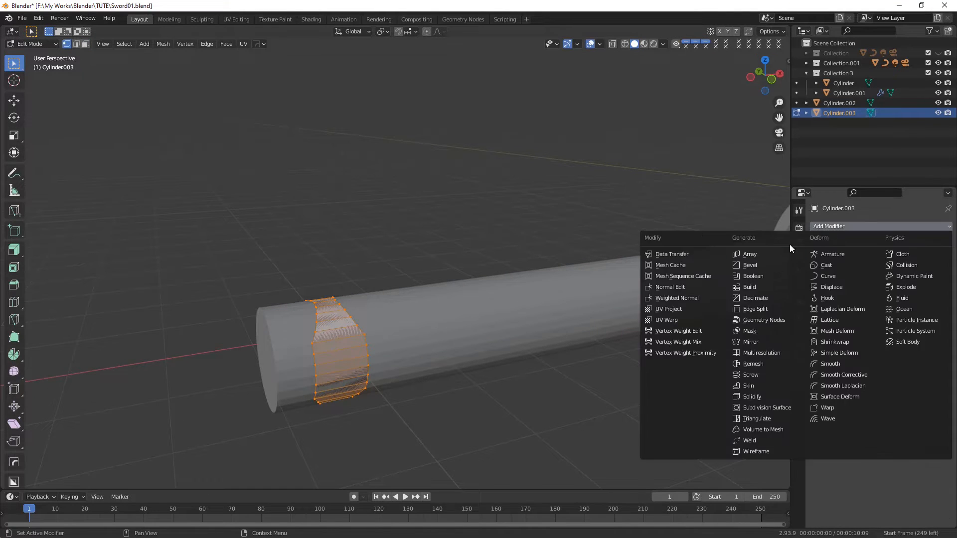
{"action": "left_click", "coordinate": [747, 397]}
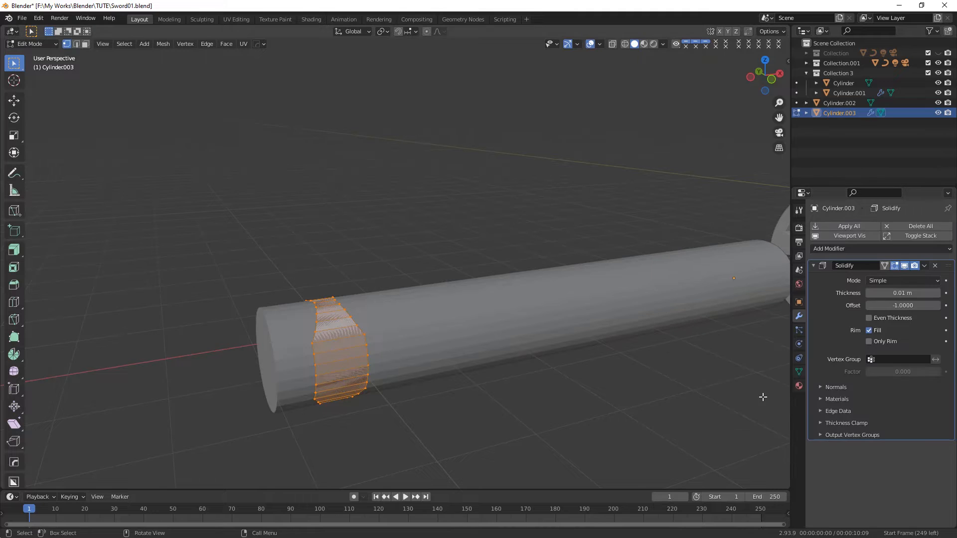
{"action": "left_click", "coordinate": [86, 43]}
{"action": "left_click_drag", "start_coordinate": [901, 292], "coordinate": [887, 293]}
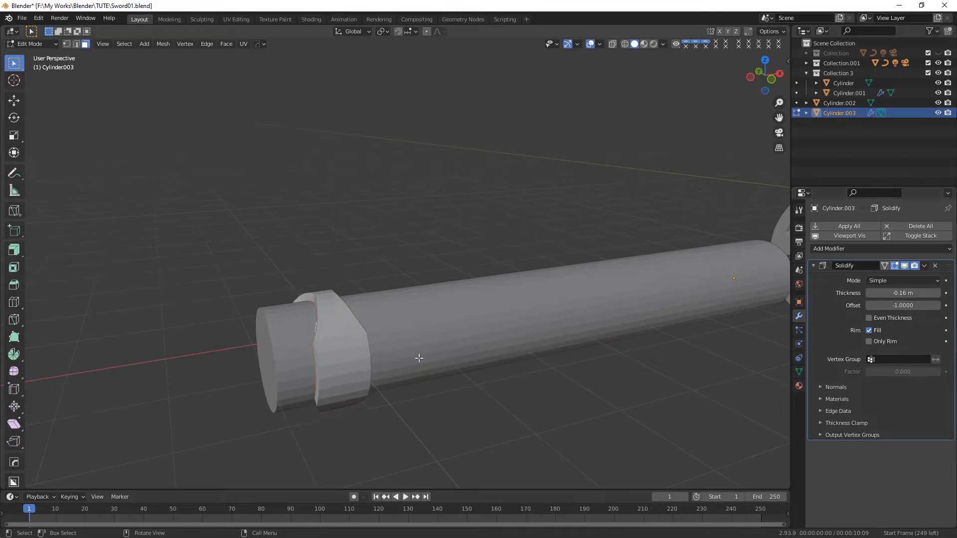
- Reduce the ring's Solidify thickness until it forms only a thin band around the handle
{"action": "scroll", "coordinate": [421, 361], "scroll_direction": "up", "scroll_amount": 3}
{"action": "scroll", "coordinate": [394, 339], "scroll_direction": "down", "scroll_amount": 4}
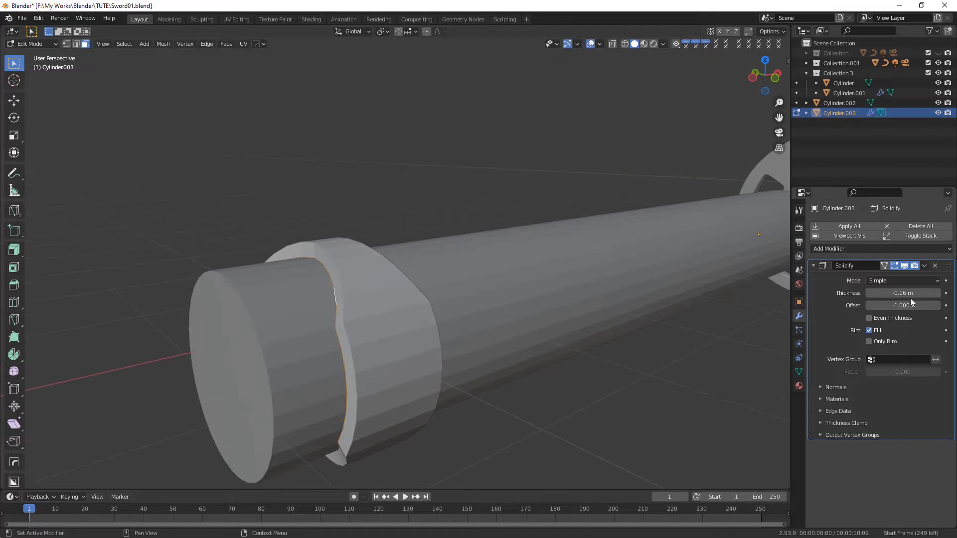
{"action": "left_click_drag", "start_coordinate": [910, 294], "coordinate": [921, 294]}
{"action": "middle_click_drag", "start_coordinate": [553, 381], "coordinate": [581, 386]}
{"action": "mouse_move", "coordinate": [903, 293]}
{"action": "left_mouse_down"}
{"action": "mouse_move", "coordinate": [934, 293]}
{"action": "mouse_move", "coordinate": [909, 292]}
{"action": "left_mouse_up"}
{"action": "middle_click_drag", "start_coordinate": [710, 326], "coordinate": [503, 364]}
{"action": "left_click", "coordinate": [813, 265]}
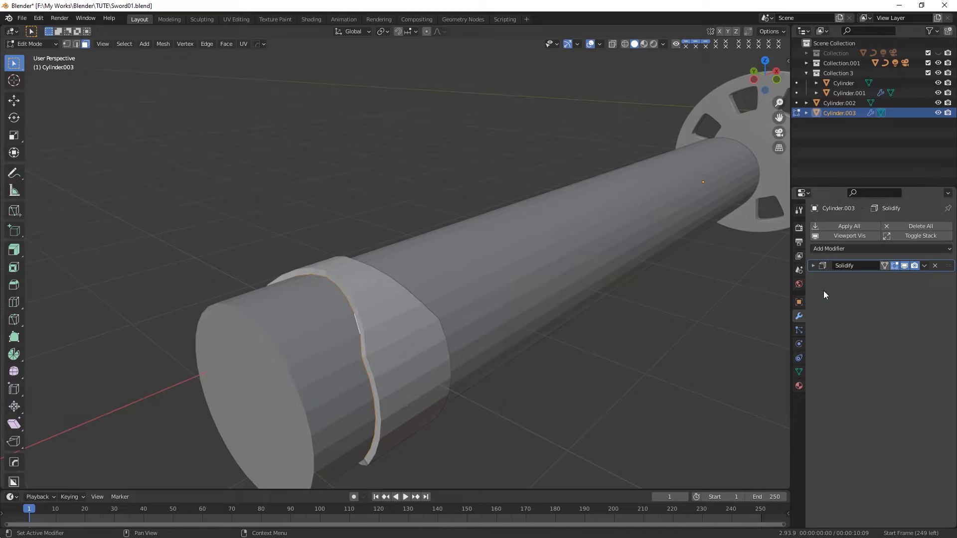
- Add a Bevel modifier to the ring with an amount of 0.005 m
{"action": "left_click", "coordinate": [827, 248]}
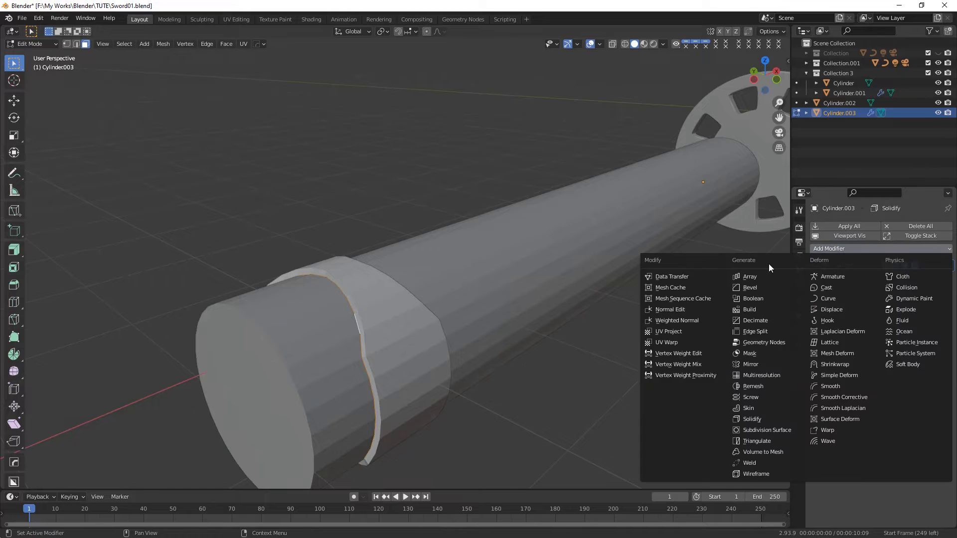
{"action": "left_click", "coordinate": [753, 289]}
{"action": "left_click", "coordinate": [915, 319]}
{"action": "type", "text": "0.00"}
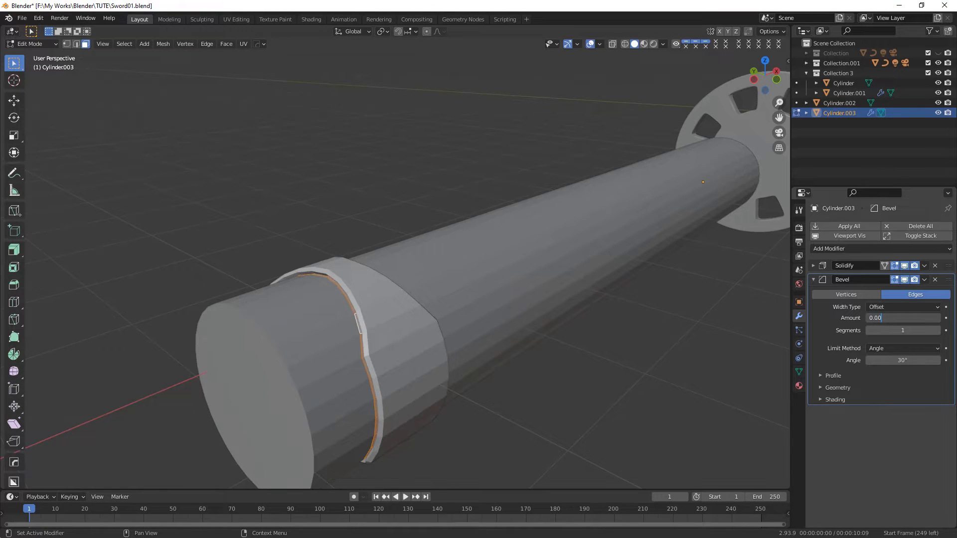
{"action": "type", "text": "5"}
{"action": "key", "text": "Return"}
{"action": "left_click", "coordinate": [816, 279]}
- Add a Subdivision Surface modifier to the ring with the viewport level set to 2
{"action": "left_click", "coordinate": [847, 248]}
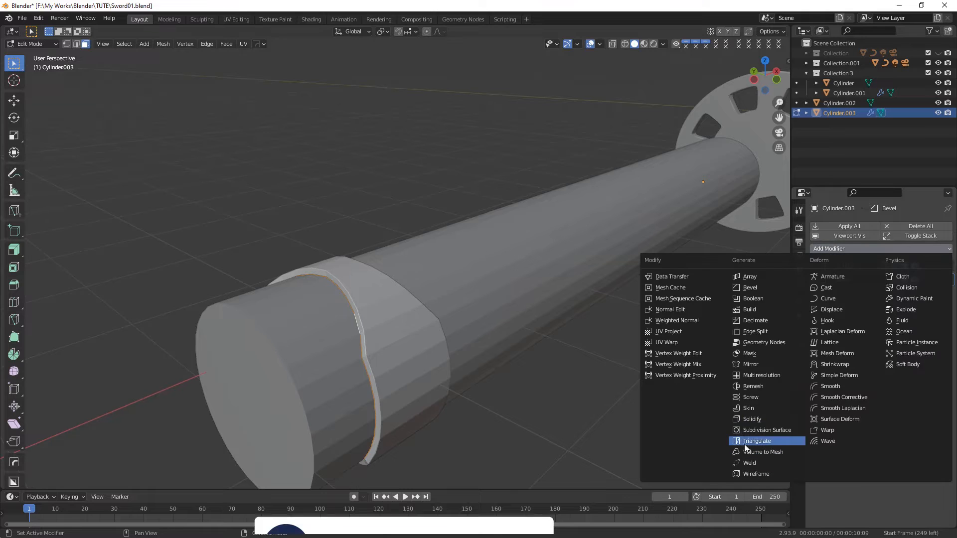
{"action": "left_click", "coordinate": [757, 430]}
{"action": "left_click", "coordinate": [938, 321]}
{"action": "middle_click_drag", "start_coordinate": [503, 352], "coordinate": [536, 346]}
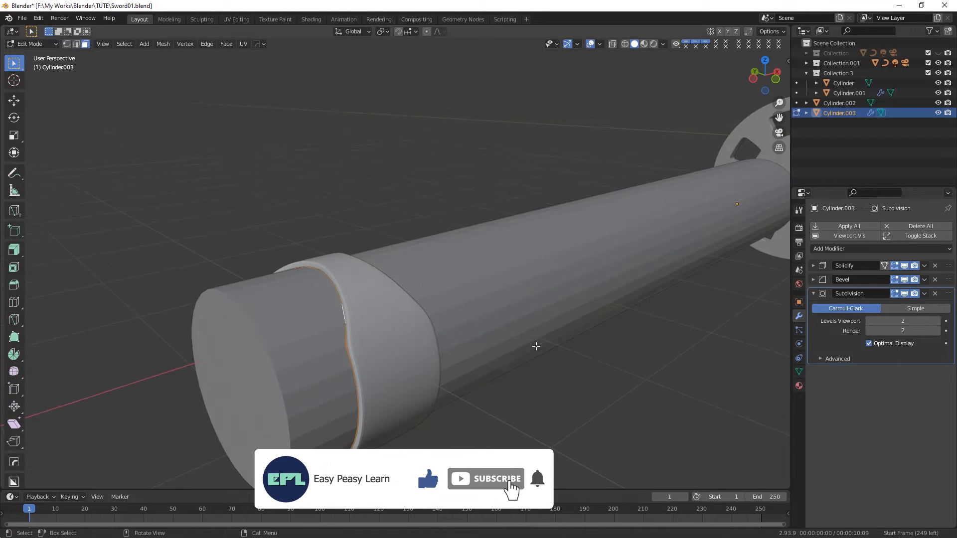
{"action": "left_click", "coordinate": [814, 294]}
- Return to Object Mode and reselect the smoothed ring on the handle
{"action": "middle_click_drag", "start_coordinate": [523, 423], "coordinate": [390, 329]}
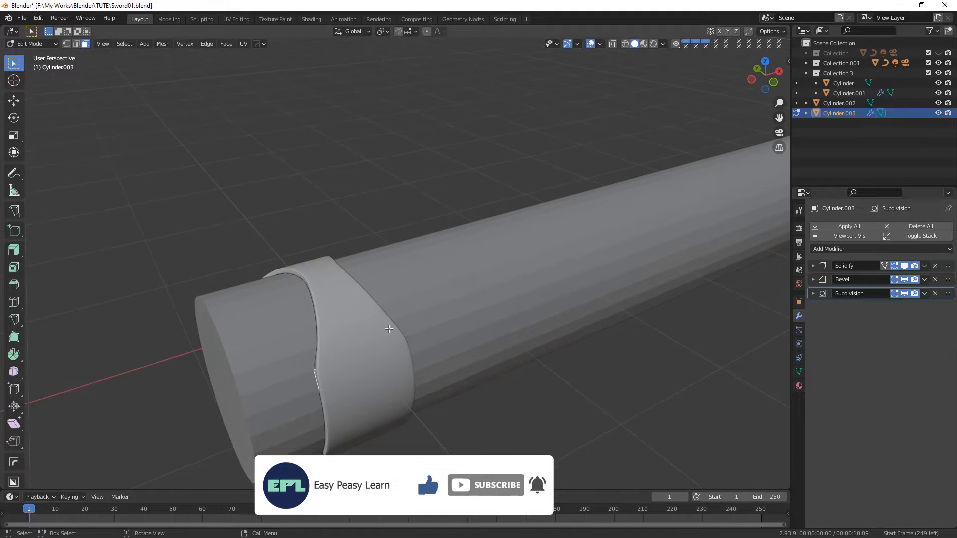
{"action": "left_click", "coordinate": [42, 44]}
{"action": "left_click", "coordinate": [40, 55]}
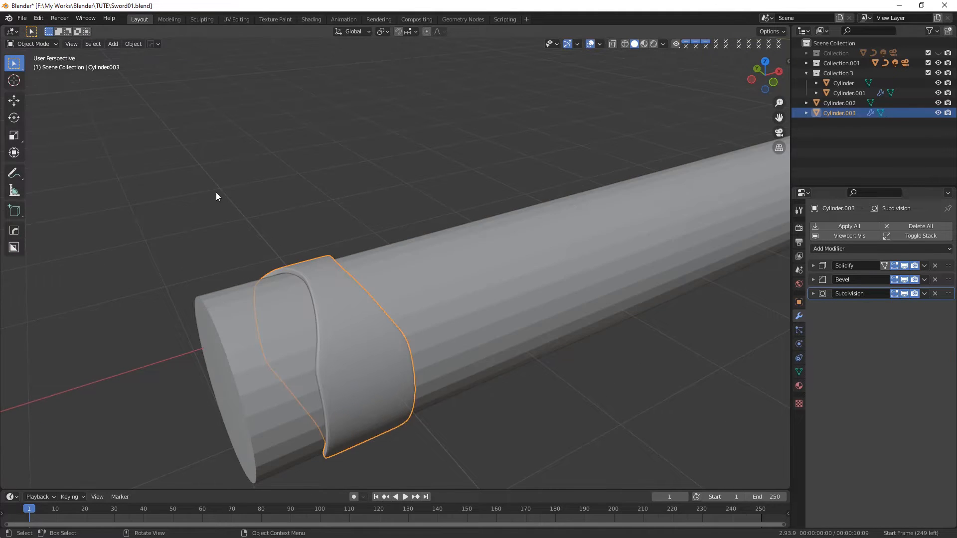
{"action": "left_click", "coordinate": [216, 193]}
{"action": "left_click", "coordinate": [374, 307]}
{"action": "scroll", "coordinate": [378, 306], "scroll_direction": "down", "scroll_amount": 4}
{"action": "middle_click_drag", "start_coordinate": [378, 305], "coordinate": [523, 299]}
- Add an Array modifier to the ring with relative offset factors of 0 in X and 1 in Z
{"action": "left_click", "coordinate": [824, 249]}
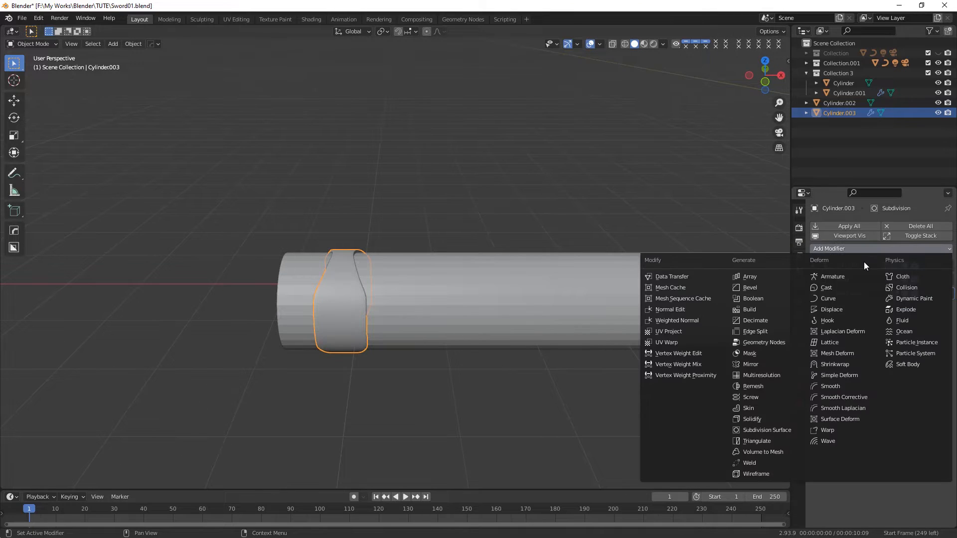
{"action": "left_click", "coordinate": [755, 276]}
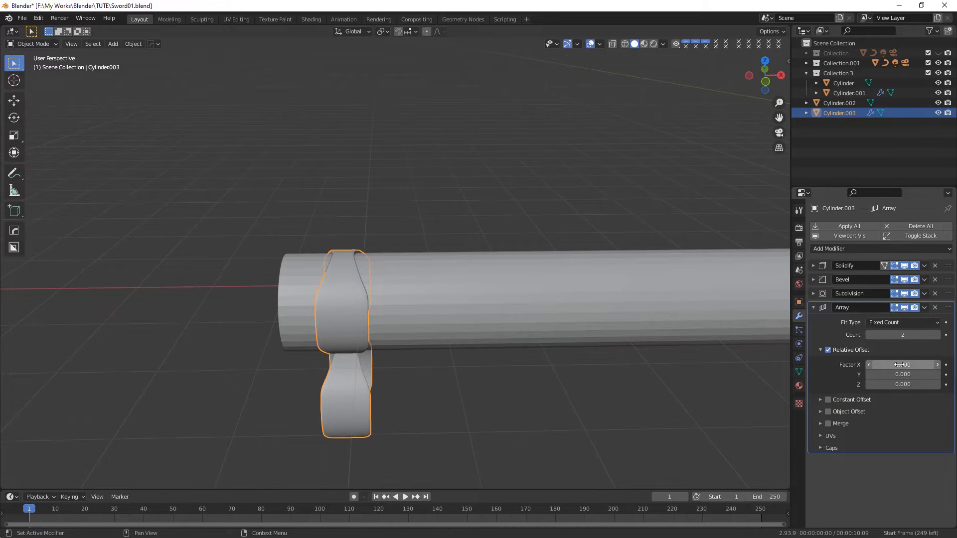
{"action": "type", "text": "0"}
{"action": "key", "text": "Return"}
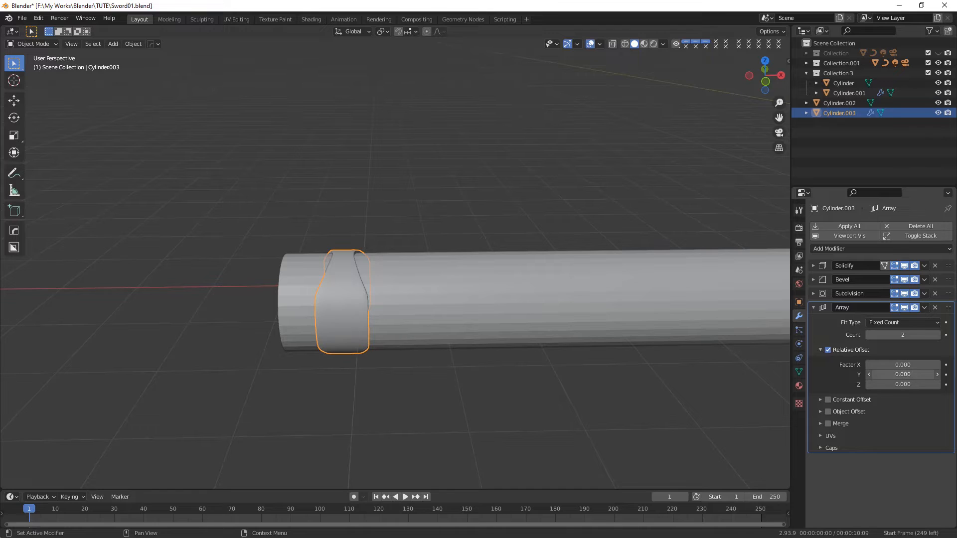
{"action": "left_click_drag", "start_coordinate": [902, 375], "coordinate": [927, 374]}
{"action": "key", "text": "Return"}
{"action": "key", "text": "Return"}
{"action": "scroll", "coordinate": [422, 321], "scroll_direction": "down", "scroll_amount": 1}
{"action": "middle_click_drag", "start_coordinate": [422, 321], "coordinate": [325, 317]}
{"action": "key", "text": "KP_7"}
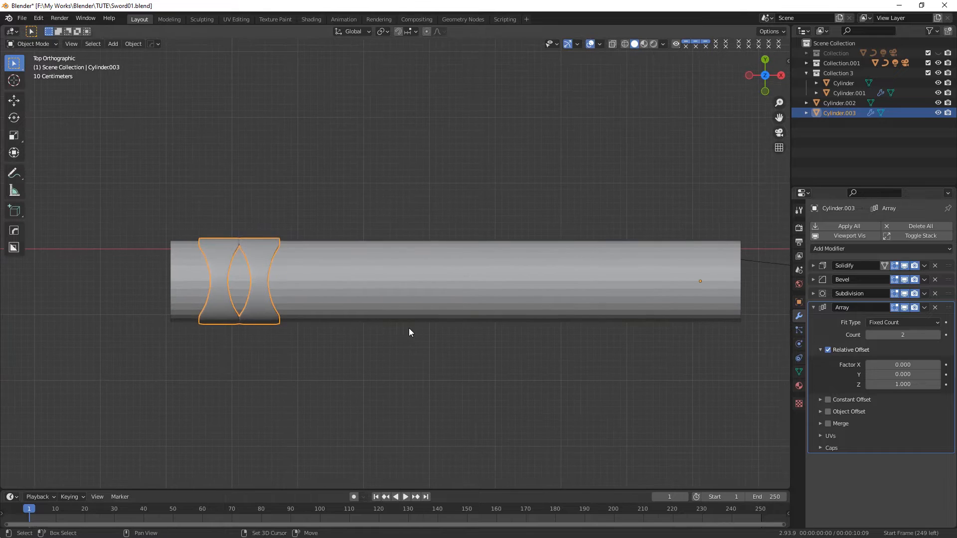
- Increase the array count until the repeated rings run along the handle towards the guard
{"action": "left_click", "coordinate": [937, 335]}
{"action": "left_click", "coordinate": [937, 335]}
{"action": "left_click", "coordinate": [937, 334]}
{"action": "left_click", "coordinate": [937, 335]}
{"action": "left_click", "coordinate": [937, 335]}
{"action": "left_click", "coordinate": [938, 335]}
{"action": "left_click", "coordinate": [937, 334]}
{"action": "left_click", "coordinate": [937, 335]}
{"action": "mouse_move", "coordinate": [333, 318]}
{"action": "middle_mouse_down"}
{"action": "mouse_move", "coordinate": [315, 280]}
{"action": "mouse_move", "coordinate": [327, 313]}
{"action": "mouse_move", "coordinate": [343, 321]}
{"action": "middle_mouse_up"}
{"action": "left_click", "coordinate": [813, 308]}
- In Edit Mode on the handle cylinder, move the vertices of its far end outward about -0.069 m along X
{"action": "middle_click_drag", "start_coordinate": [473, 368], "coordinate": [214, 333]}
{"action": "left_click", "coordinate": [208, 331]}
{"action": "scroll", "coordinate": [302, 254], "scroll_direction": "up", "scroll_amount": 3}
{"action": "left_click", "coordinate": [33, 44]}
{"action": "left_click", "coordinate": [24, 66]}
{"action": "middle_click_drag", "start_coordinate": [293, 351], "coordinate": [316, 347]}
{"action": "scroll", "coordinate": [289, 329], "scroll_direction": "up", "scroll_amount": 1}
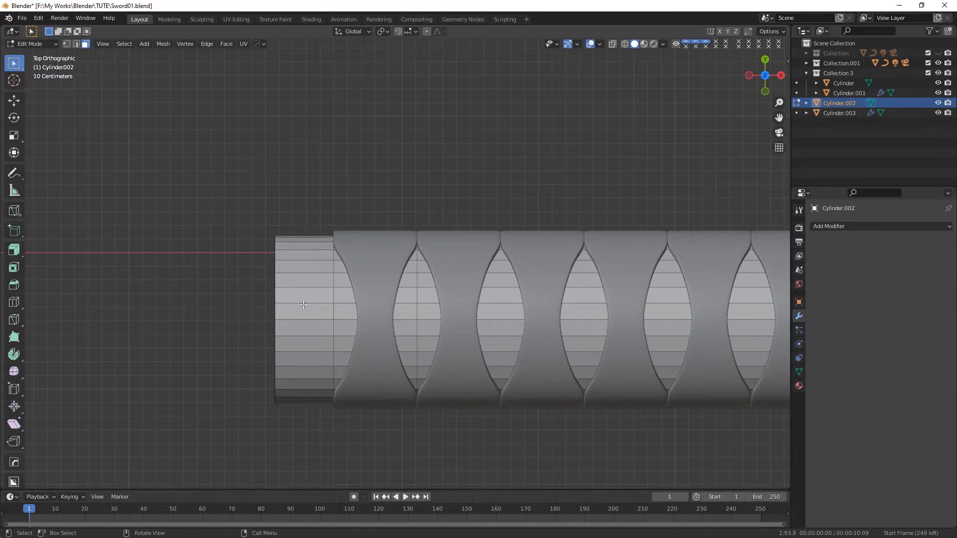
{"action": "left_click", "coordinate": [625, 44]}
{"action": "left_click_drag", "start_coordinate": [202, 177], "coordinate": [280, 468]}
{"action": "left_click", "coordinate": [13, 100]}
{"action": "left_click_drag", "start_coordinate": [314, 319], "coordinate": [304, 320]}
{"action": "left_click", "coordinate": [634, 44]}
- Add two edge loops around the handle's exposed end section, one near each side, with the outer one slid by a factor of 0.509
{"action": "left_click", "coordinate": [14, 302]}
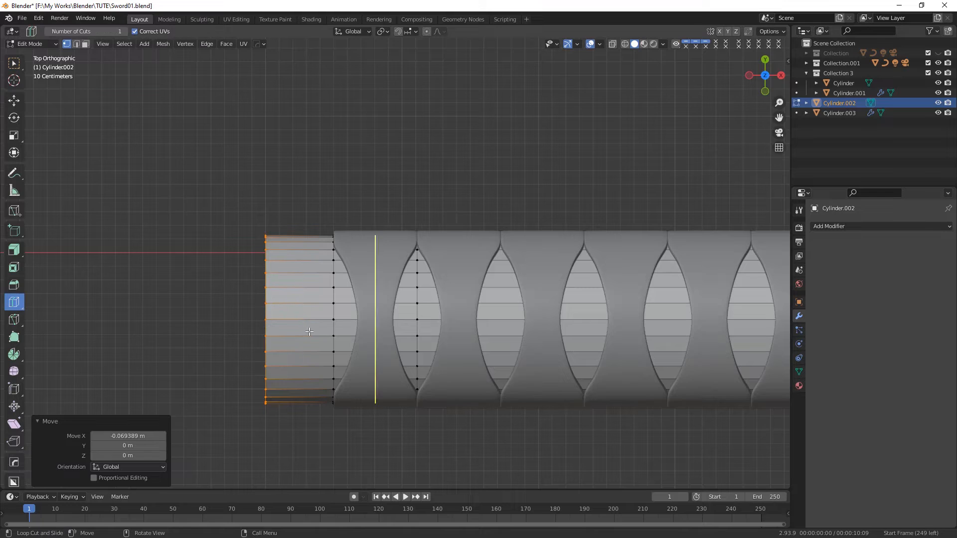
{"action": "mouse_move", "coordinate": [301, 332]}
{"action": "left_mouse_down"}
{"action": "mouse_move", "coordinate": [324, 330]}
{"action": "mouse_move", "coordinate": [284, 327]}
{"action": "left_mouse_up"}
{"action": "middle_click_drag", "start_coordinate": [284, 328], "coordinate": [55, 47]}
{"action": "left_click", "coordinate": [86, 44]}
{"action": "middle_click_drag", "start_coordinate": [367, 353], "coordinate": [344, 346]}
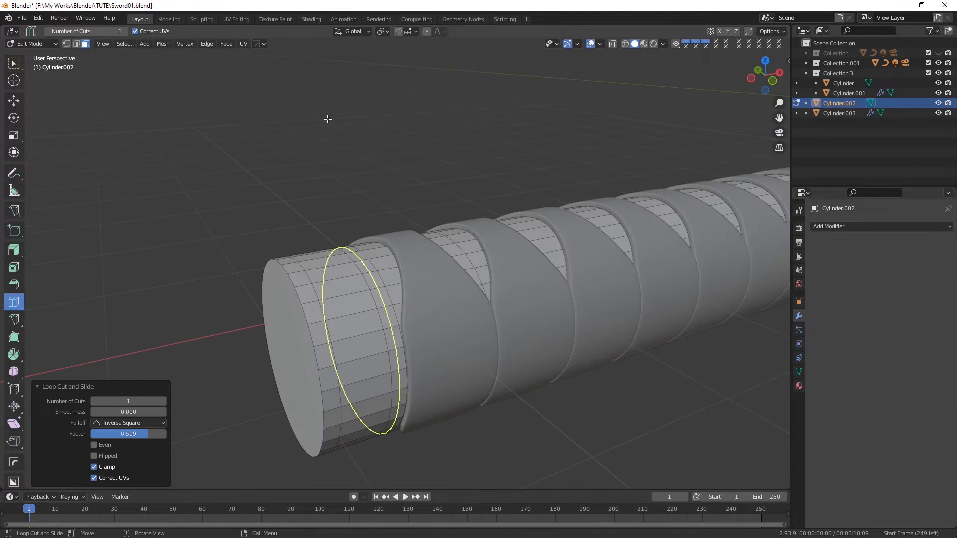
- Extrude the flat end face of the handle outward with an offset of 0.167 m
{"action": "left_click", "coordinate": [14, 64]}
{"action": "left_click", "coordinate": [314, 364]}
{"action": "key", "text": "KP_7"}
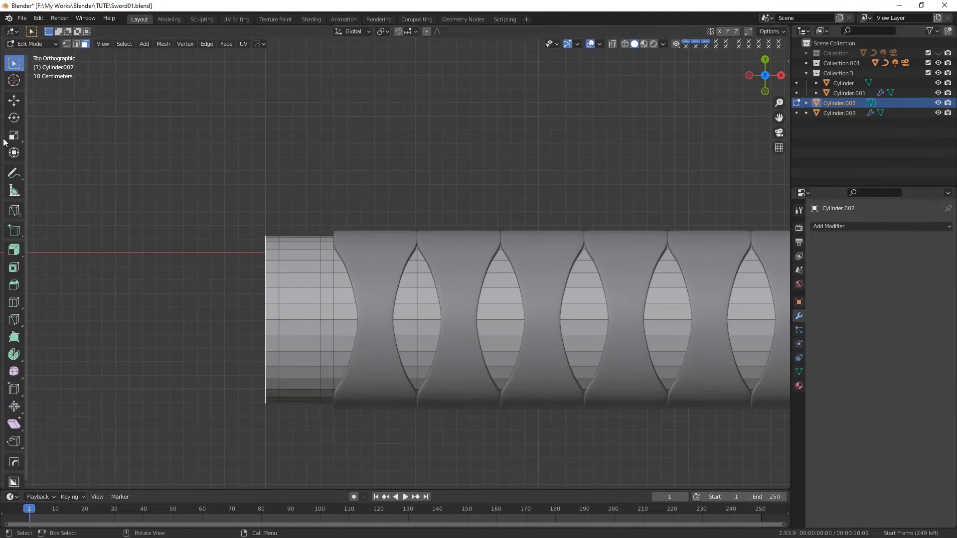
{"action": "left_click", "coordinate": [14, 100]}
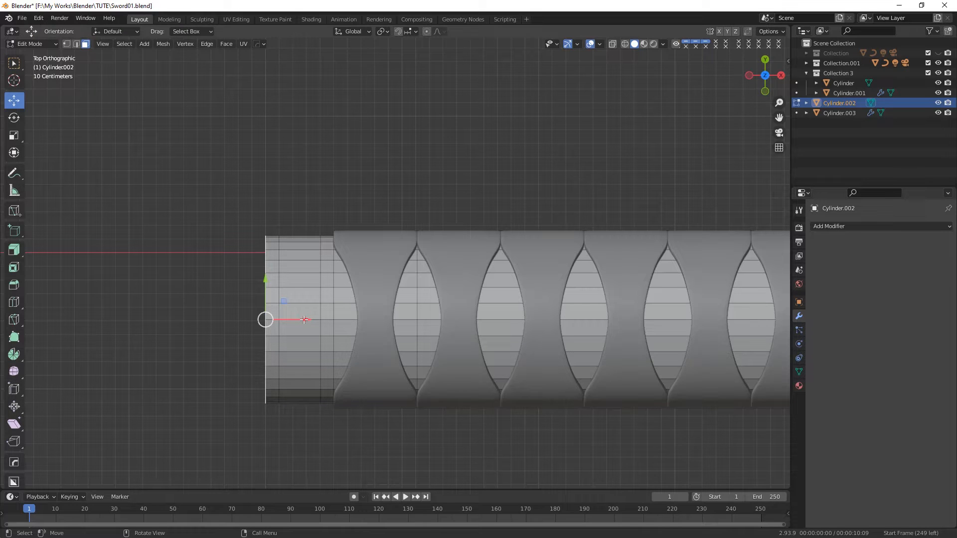
{"action": "middle_click_drag", "start_coordinate": [293, 318], "coordinate": [83, 292]}
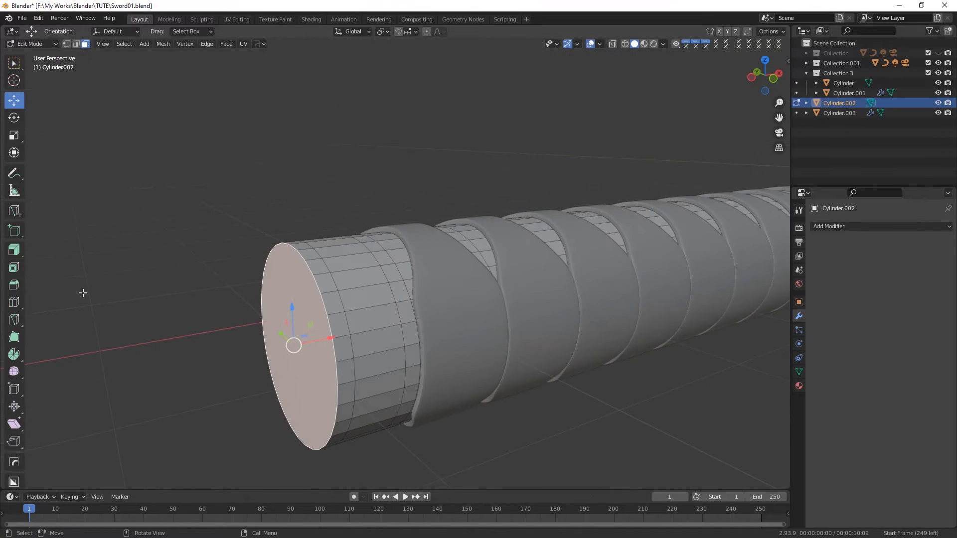
{"action": "left_click", "coordinate": [14, 250]}
{"action": "left_click_drag", "start_coordinate": [239, 357], "coordinate": [300, 344]}
{"action": "middle_click_drag", "start_coordinate": [299, 343], "coordinate": [497, 65]}
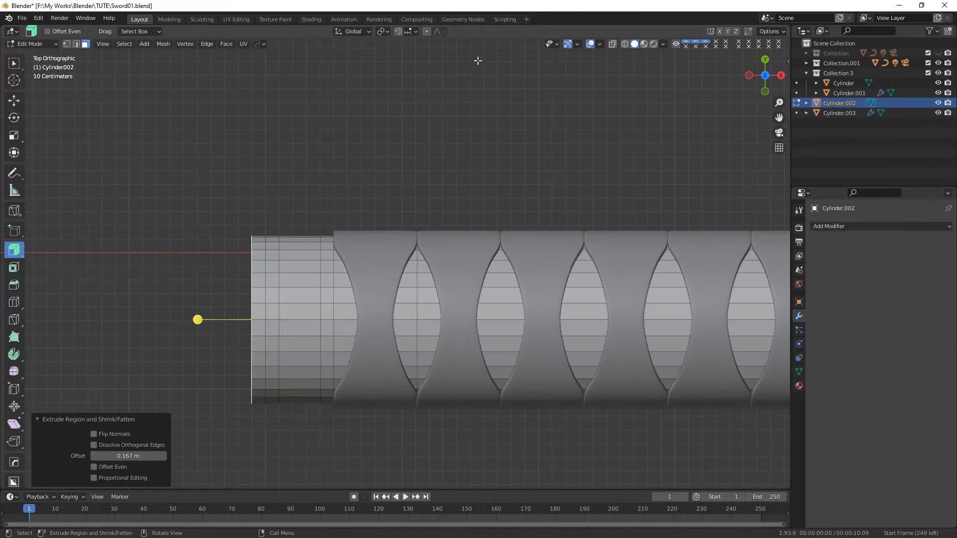
- Select all faces of the handle's exposed end section and extrude them outward with an offset of 0.106 m to form a collar
{"action": "left_click", "coordinate": [624, 43]}
{"action": "mouse_move", "coordinate": [251, 216]}
{"action": "left_mouse_down"}
{"action": "mouse_move", "coordinate": [320, 358]}
{"action": "mouse_move", "coordinate": [318, 388]}
{"action": "left_mouse_up"}
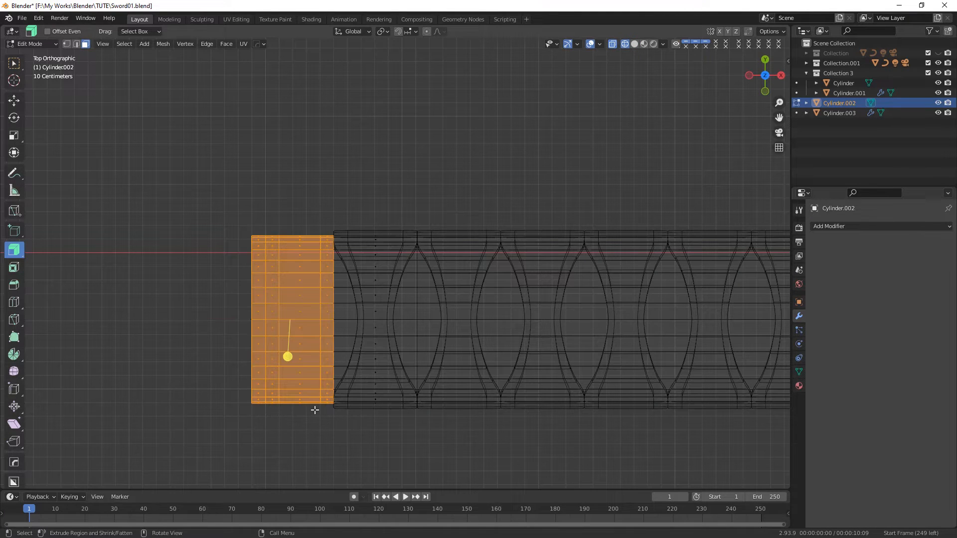
{"action": "left_click", "coordinate": [634, 44]}
{"action": "mouse_move", "coordinate": [289, 358]}
{"action": "middle_mouse_down"}
{"action": "mouse_move", "coordinate": [279, 344]}
{"action": "mouse_move", "coordinate": [296, 319]}
{"action": "middle_mouse_up"}
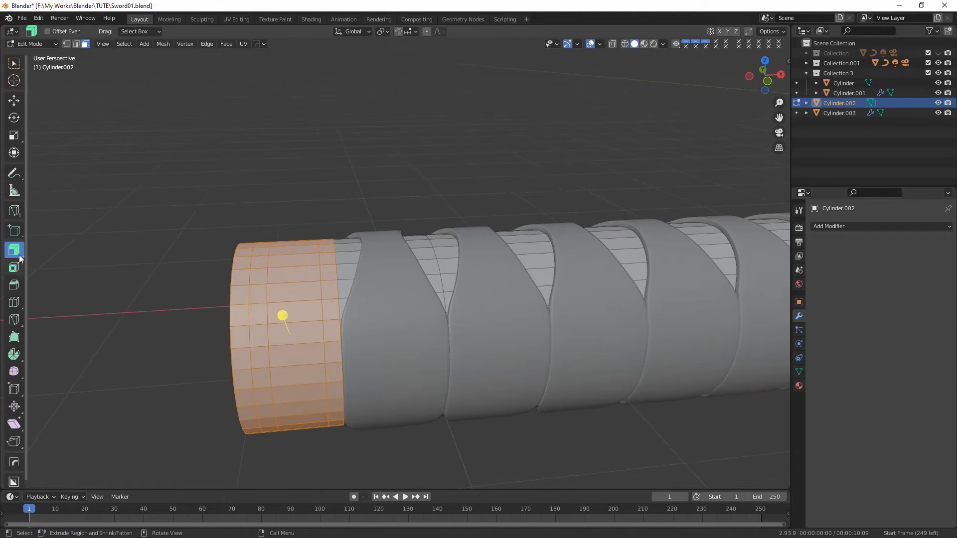
{"action": "left_click_drag", "start_coordinate": [284, 316], "coordinate": [284, 310]}
{"action": "middle_click_drag", "start_coordinate": [284, 310], "coordinate": [269, 409]}
{"action": "left_click_drag", "start_coordinate": [271, 360], "coordinate": [258, 311]}
{"action": "mouse_move", "coordinate": [128, 456]}
{"action": "left_mouse_down"}
{"action": "mouse_move", "coordinate": [120, 456]}
{"action": "mouse_move", "coordinate": [128, 456]}
{"action": "left_mouse_up"}
{"action": "middle_click_drag", "start_coordinate": [180, 366], "coordinate": [169, 399]}
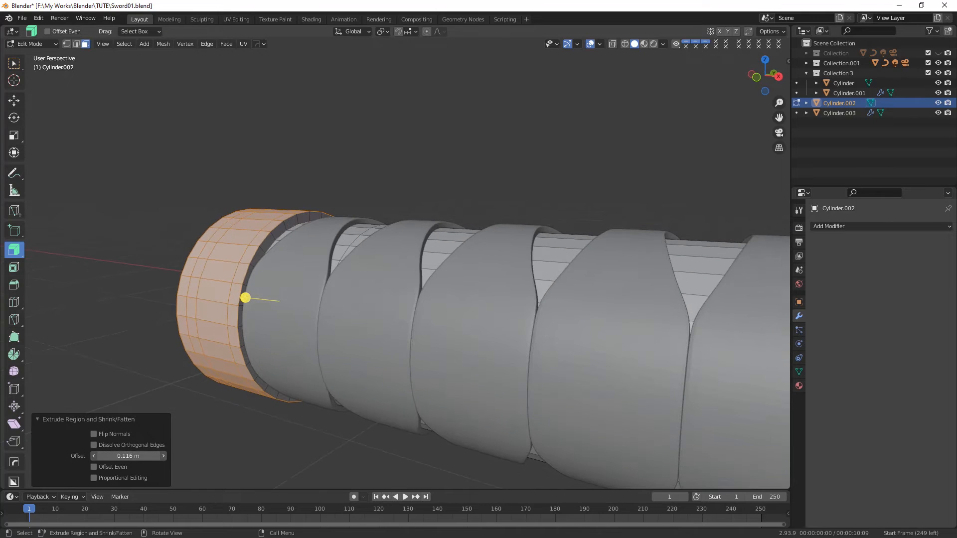
{"action": "left_click_drag", "start_coordinate": [128, 456], "coordinate": [125, 456]}
{"action": "middle_click_drag", "start_coordinate": [314, 368], "coordinate": [349, 366]}
- Add an edge loop around the collar's widest section, slid by a factor of about -0.29 towards the wrap
{"action": "left_click", "coordinate": [624, 44]}
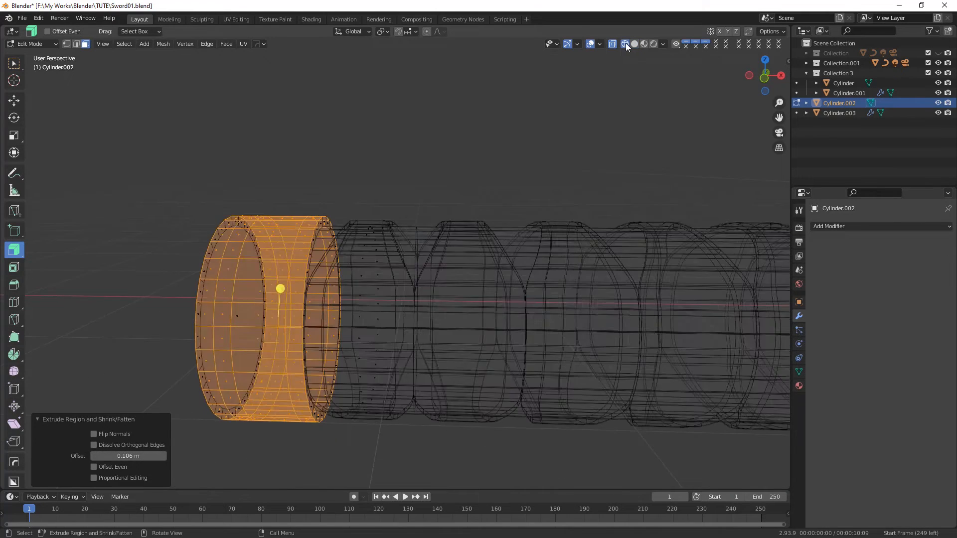
{"action": "key", "text": "KP_7"}
{"action": "left_click_drag", "start_coordinate": [266, 436], "coordinate": [266, 436]}
{"action": "left_click_drag", "start_coordinate": [317, 210], "coordinate": [337, 258]}
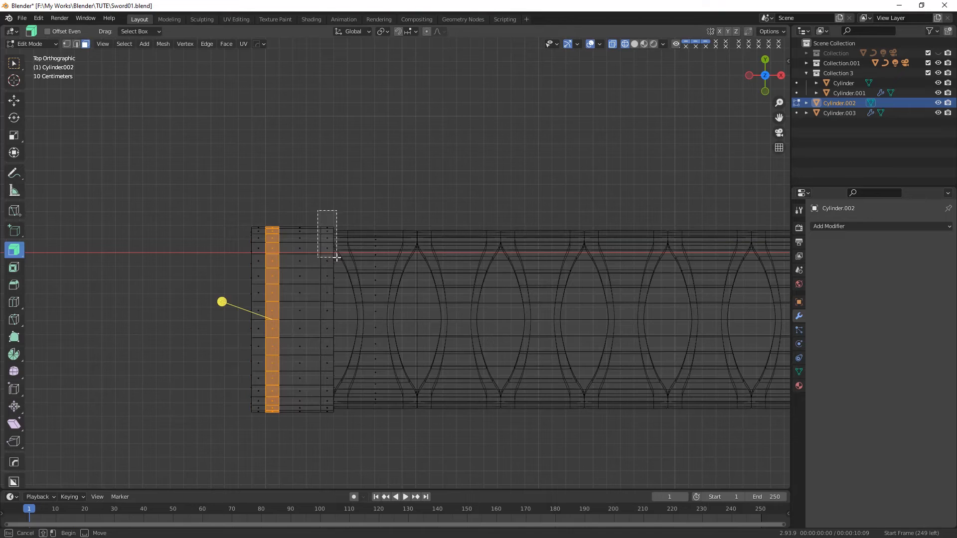
{"action": "key", "text": "alt+a"}
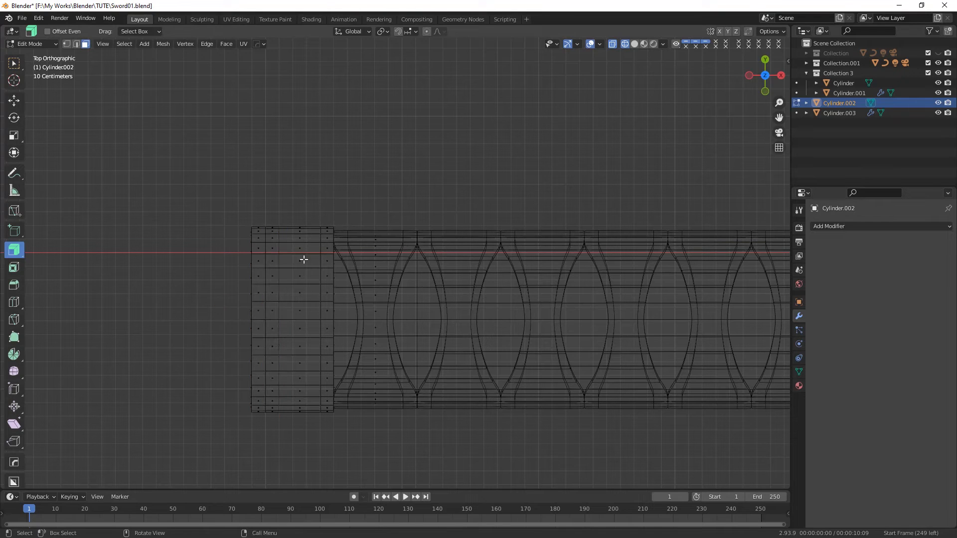
{"action": "left_click", "coordinate": [14, 302]}
{"action": "left_click_drag", "start_coordinate": [310, 366], "coordinate": [315, 365]}
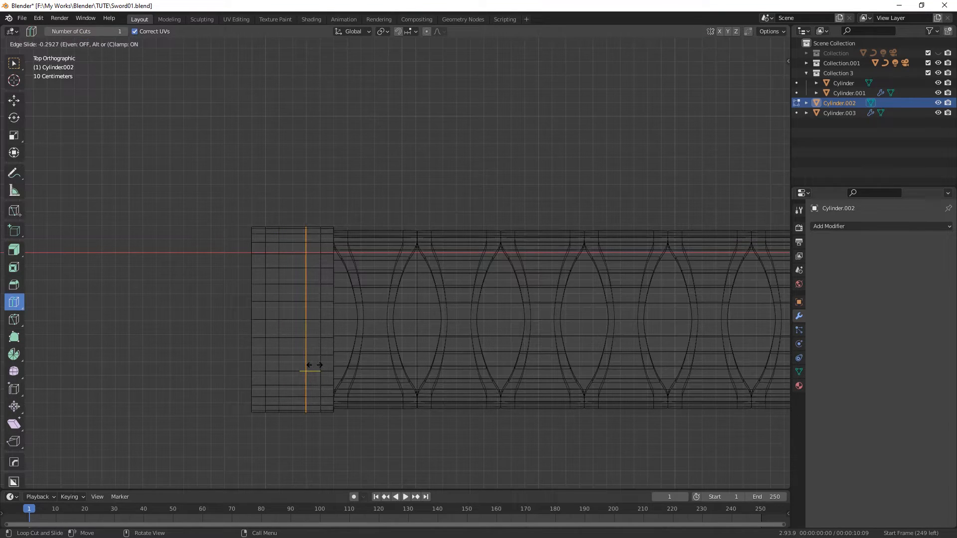
{"action": "left_click_drag", "start_coordinate": [314, 365], "coordinate": [285, 422]}
- Select the vertices of the collar's outer part and move them about -0.091 m along X
{"action": "key", "text": "w"}
{"action": "key", "text": "1"}
{"action": "key", "text": "alt+a"}
{"action": "key", "text": "b"}
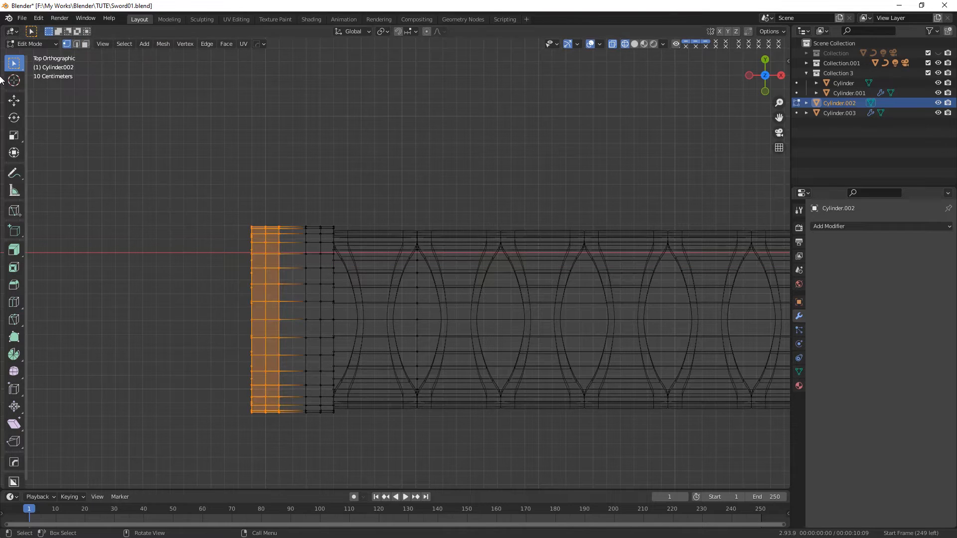
{"action": "key", "text": "shift+space"}
{"action": "key", "text": "g"}
{"action": "key", "text": "3"}
{"action": "left_click_drag", "start_coordinate": [299, 321], "coordinate": [284, 319]}
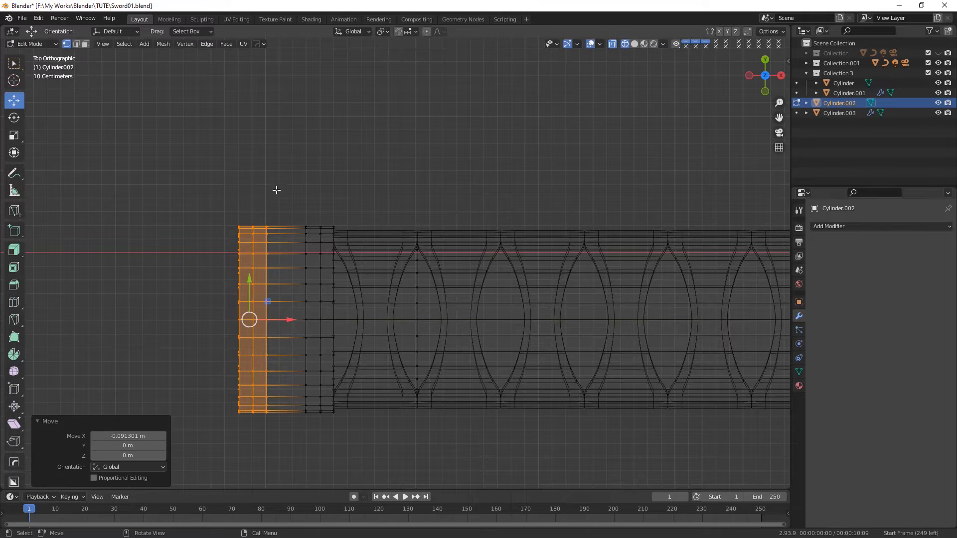
- Select the two narrow face bands around the collar and extrude them inward as grooves
{"action": "key", "text": "alt+a"}
{"action": "left_click_drag", "start_coordinate": [256, 223], "coordinate": [263, 439]}
{"action": "left_click_drag", "start_coordinate": [310, 216], "coordinate": [316, 433], "text": "shift"}
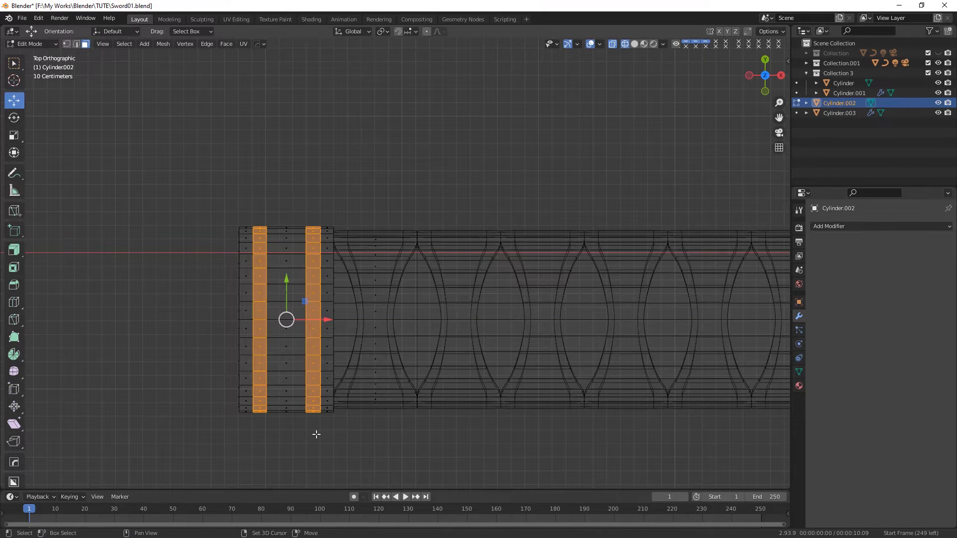
{"action": "left_click", "coordinate": [639, 44]}
{"action": "middle_click_drag", "start_coordinate": [449, 174], "coordinate": [393, 164]}
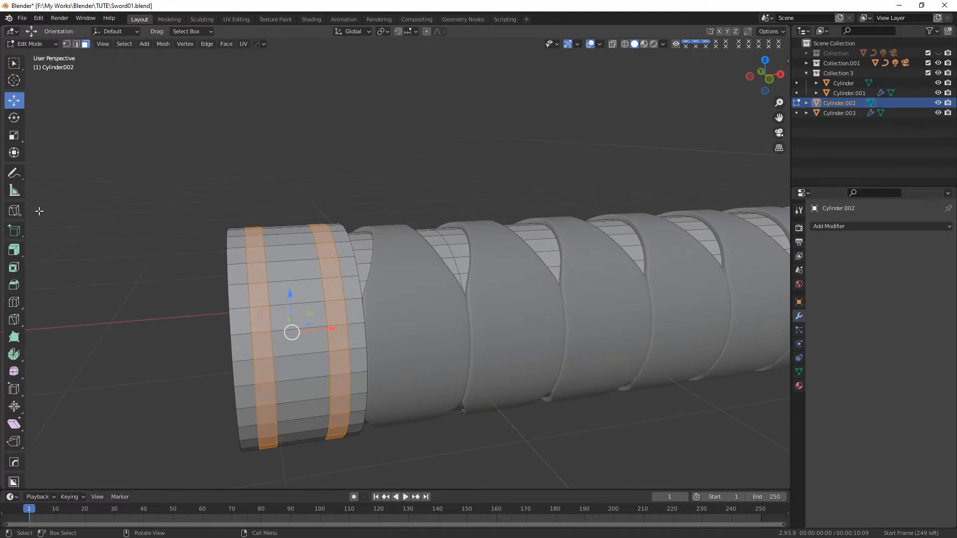
{"action": "left_click", "coordinate": [14, 249]}
{"action": "mouse_move", "coordinate": [240, 339]}
{"action": "left_mouse_down"}
{"action": "mouse_move", "coordinate": [233, 348]}
{"action": "mouse_move", "coordinate": [239, 342]}
{"action": "left_mouse_up"}
- Select the flat end face of the pommel and move it outward about -0.067 m along X
{"action": "middle_click_drag", "start_coordinate": [239, 341], "coordinate": [273, 324]}
{"action": "middle_click_drag", "start_coordinate": [342, 342], "coordinate": [259, 318]}
{"action": "left_click", "coordinate": [372, 309]}
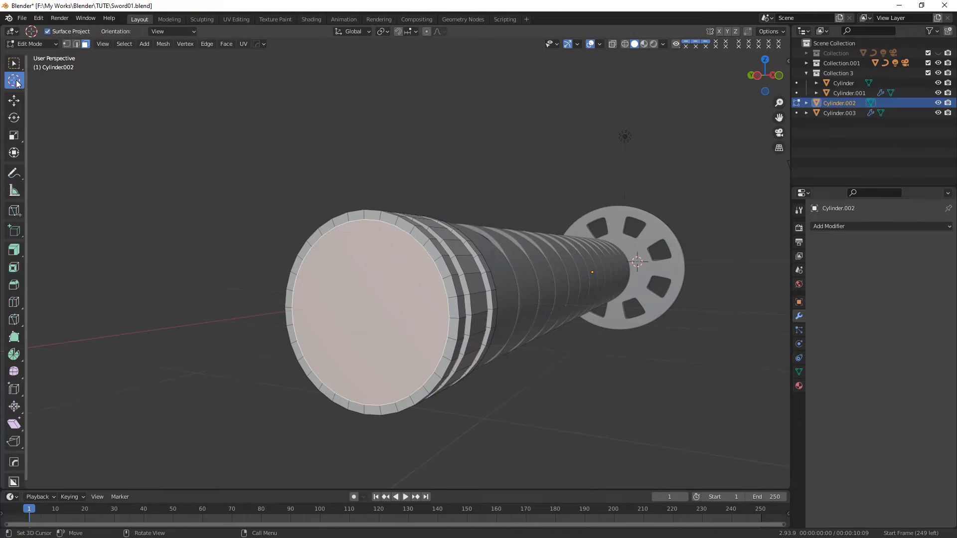
{"action": "left_click", "coordinate": [14, 100]}
{"action": "mouse_move", "coordinate": [358, 326]}
{"action": "middle_mouse_down"}
{"action": "mouse_move", "coordinate": [378, 335]}
{"action": "mouse_move", "coordinate": [349, 319]}
{"action": "middle_mouse_up"}
{"action": "key", "text": "g"}
{"action": "key", "text": "x"}
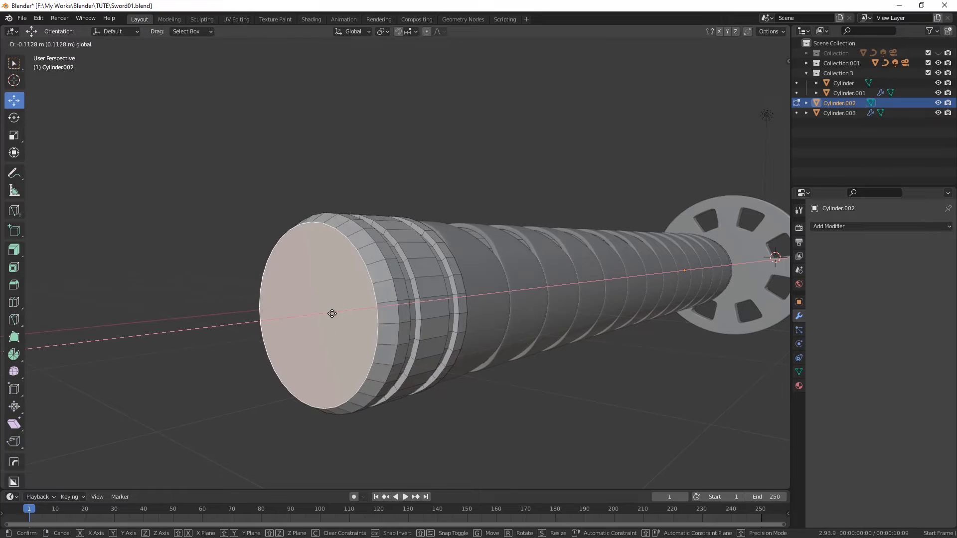
{"action": "left_click", "coordinate": [344, 312]}
{"action": "middle_click_drag", "start_coordinate": [345, 312], "coordinate": [304, 302]}
{"action": "left_click_drag", "start_coordinate": [349, 308], "coordinate": [335, 308]}
{"action": "middle_click_drag", "start_coordinate": [336, 307], "coordinate": [319, 305]}
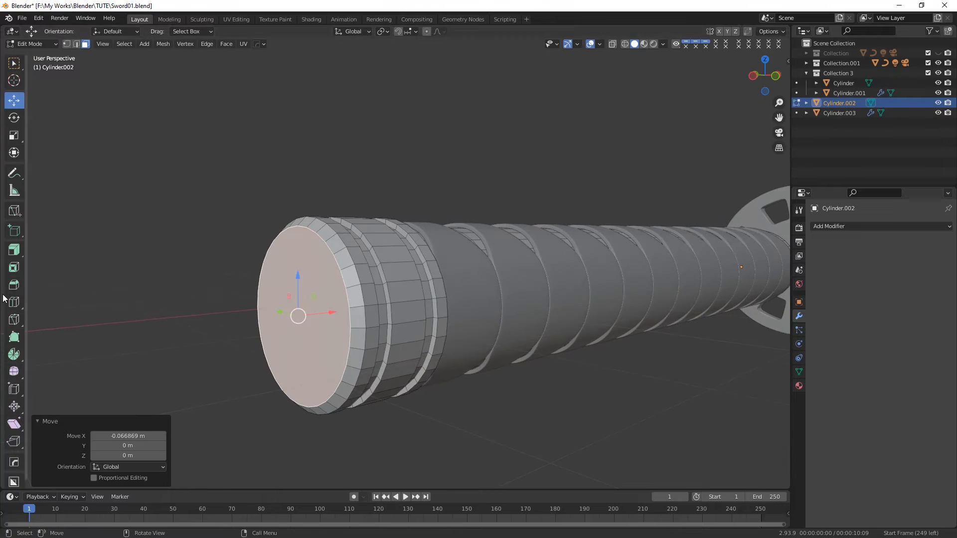
- Scale the pommel's end face down and move it about -0.064 m along X
{"action": "key", "text": "s"}
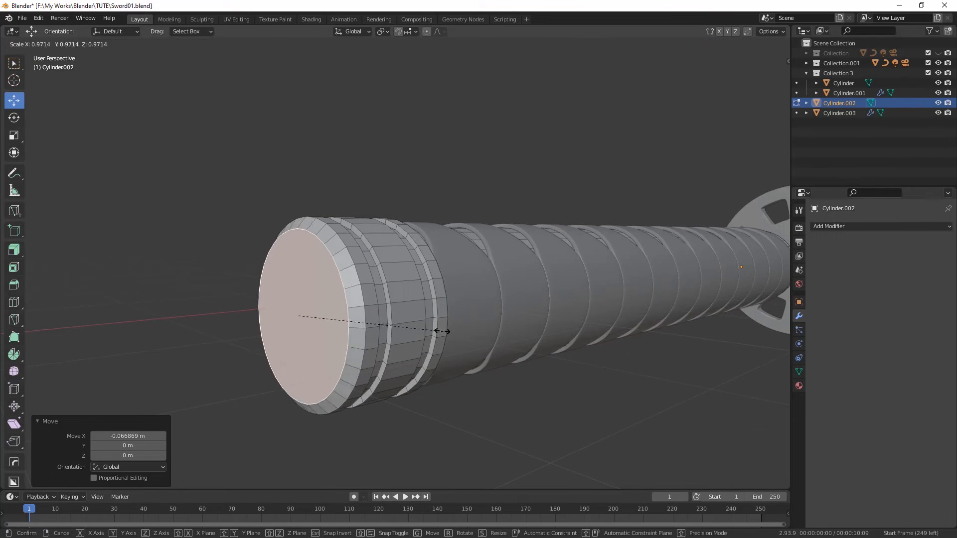
{"action": "left_click", "coordinate": [412, 325]}
{"action": "left_click_drag", "start_coordinate": [336, 313], "coordinate": [321, 314]}
{"action": "middle_click_drag", "start_coordinate": [431, 376], "coordinate": [279, 339]}
{"action": "key", "text": "g"}
{"action": "key", "text": "x"}
{"action": "left_click", "coordinate": [335, 324]}
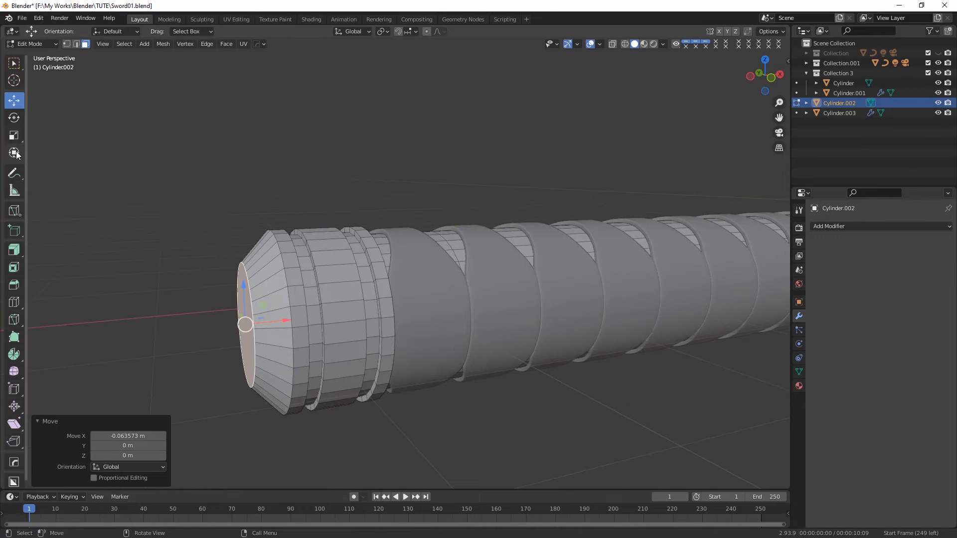
- Scale the pommel's end face to about 0.77 and move it further outward along X
{"action": "left_click", "coordinate": [14, 135]}
{"action": "key", "text": "s"}
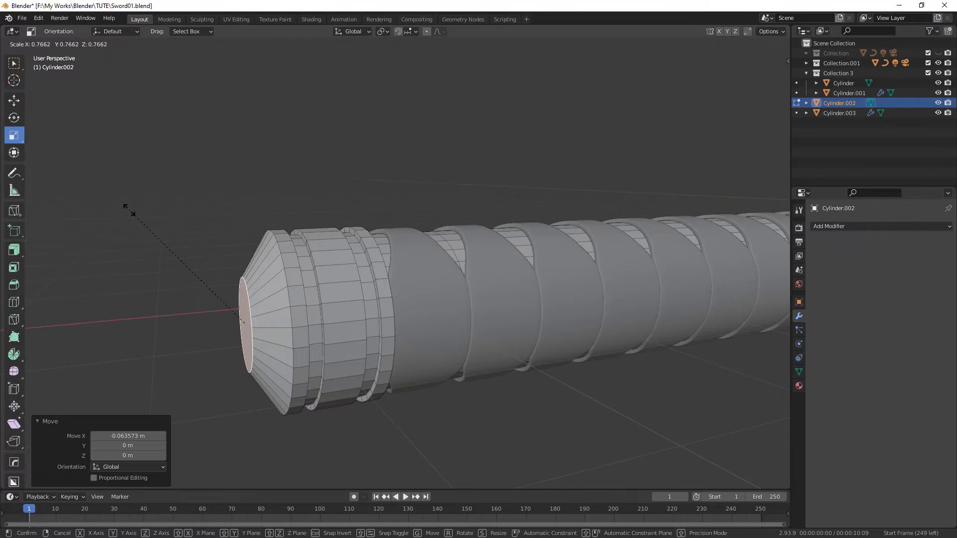
{"action": "left_click", "coordinate": [129, 210]}
{"action": "left_click", "coordinate": [14, 100]}
{"action": "left_click_drag", "start_coordinate": [285, 321], "coordinate": [289, 320]}
{"action": "scroll", "coordinate": [155, 285], "scroll_direction": "down", "scroll_amount": 2}
{"action": "middle_click_drag", "start_coordinate": [155, 284], "coordinate": [353, 345]}
{"action": "key", "text": "g"}
{"action": "key", "text": "x"}
{"action": "left_click", "coordinate": [331, 319]}
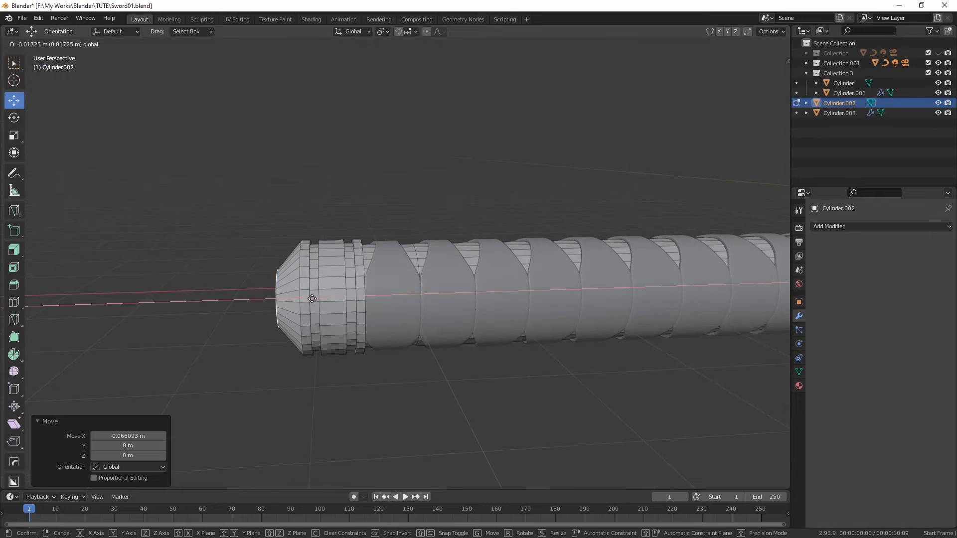
{"action": "left_click", "coordinate": [264, 361]}
- Select the vertices at the handle's guard-side end and move them about 0.258 m along X towards the guard
{"action": "mouse_move", "coordinate": [231, 357]}
{"action": "middle_mouse_down"}
{"action": "mouse_move", "coordinate": [311, 380]}
{"action": "mouse_move", "coordinate": [438, 337]}
{"action": "mouse_move", "coordinate": [406, 365]}
{"action": "mouse_move", "coordinate": [417, 363]}
{"action": "middle_mouse_up"}
{"action": "scroll", "coordinate": [444, 357], "scroll_direction": "down", "scroll_amount": 4}
{"action": "scroll", "coordinate": [423, 344], "scroll_direction": "up", "scroll_amount": 6}
{"action": "left_click", "coordinate": [396, 332]}
{"action": "left_click", "coordinate": [625, 44]}
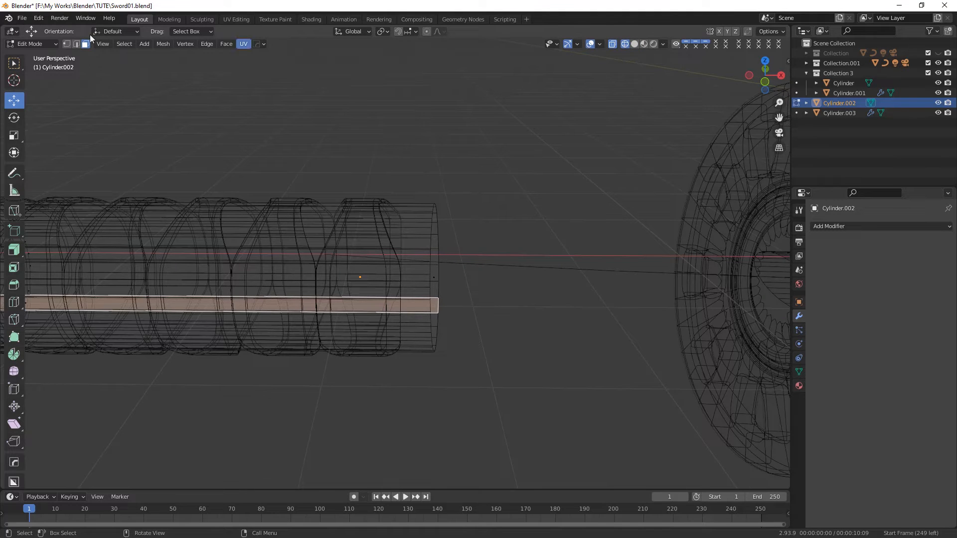
{"action": "left_click", "coordinate": [66, 45]}
{"action": "key", "text": "KP_7"}
{"action": "key", "text": "a"}
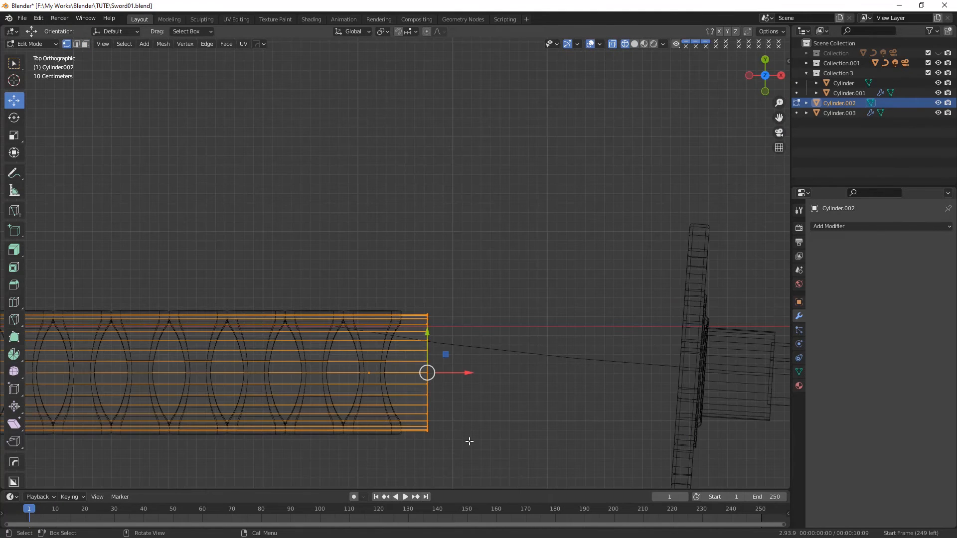
{"action": "left_click_drag", "start_coordinate": [467, 370], "coordinate": [491, 371]}
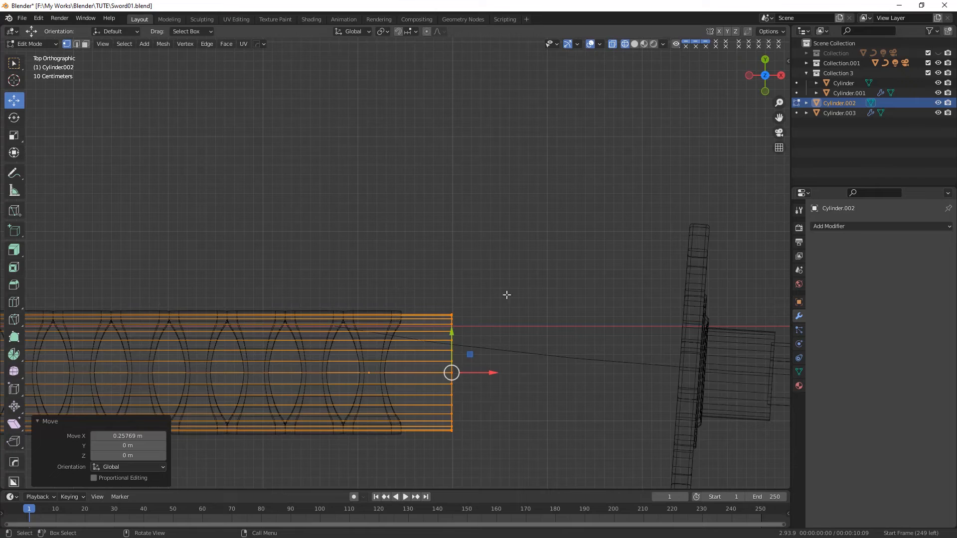
- Add an edge loop around the handle close to its guard-side end, slid by a factor of -0.979
{"action": "left_click", "coordinate": [635, 44]}
{"action": "left_click", "coordinate": [14, 301]}
{"action": "left_click", "coordinate": [75, 45]}
{"action": "left_click_drag", "start_coordinate": [427, 369], "coordinate": [405, 382]}
{"action": "key", "text": "ctrl+z"}
{"action": "key", "text": "Escape"}
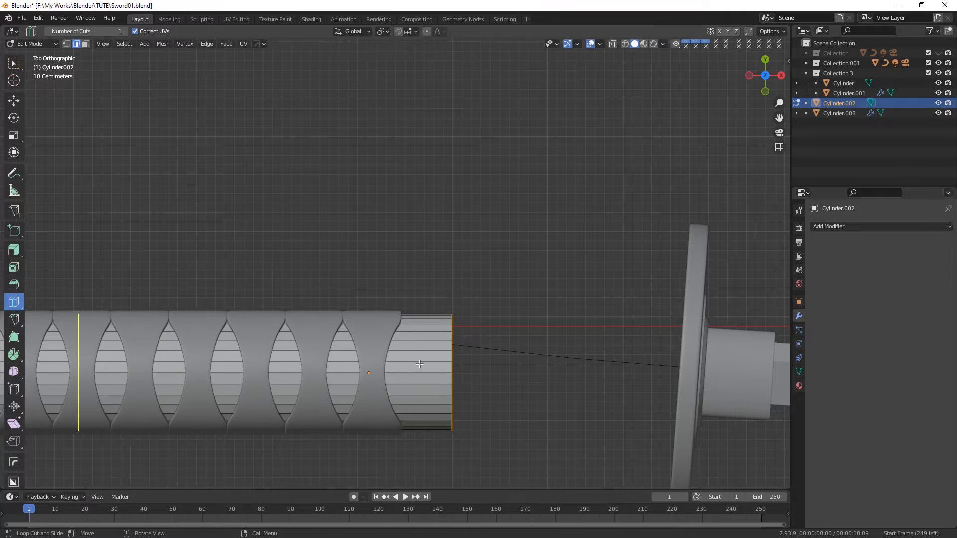
{"action": "left_click_drag", "start_coordinate": [97, 373], "coordinate": [265, 370]}
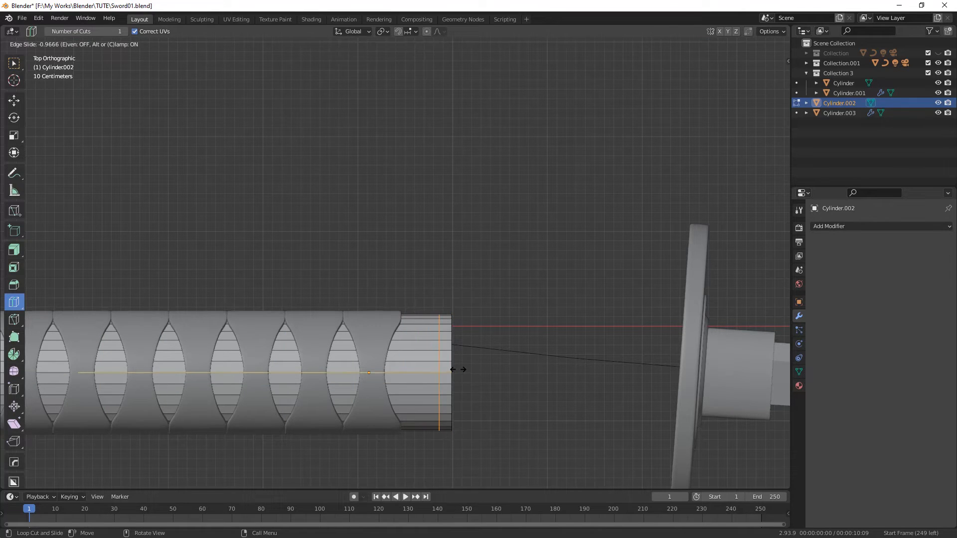
{"action": "left_click_drag", "start_coordinate": [463, 368], "coordinate": [461, 369]}
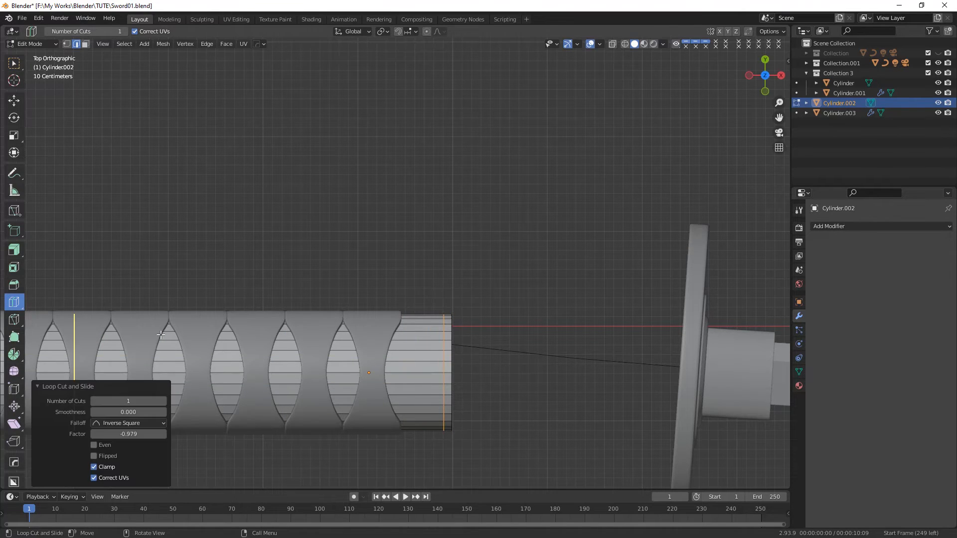
- Add two edge loops just past the last wrap band at the guard side, the second slid by a factor of 0.541
{"action": "left_click_drag", "start_coordinate": [100, 348], "coordinate": [447, 357]}
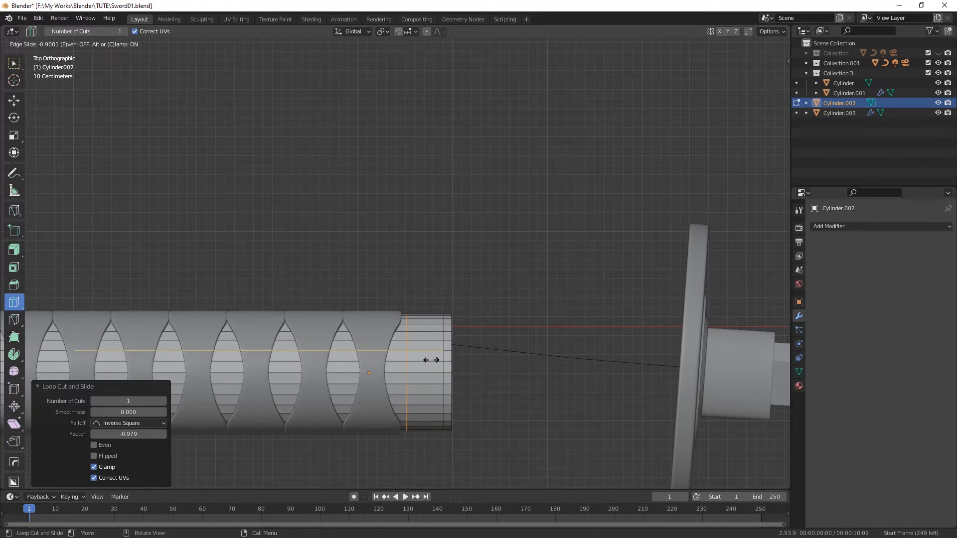
{"action": "left_click_drag", "start_coordinate": [431, 359], "coordinate": [432, 360]}
{"action": "middle_click_drag", "start_coordinate": [463, 448], "coordinate": [426, 429]}
{"action": "key", "text": "KP_7"}
{"action": "left_click_drag", "start_coordinate": [427, 411], "coordinate": [416, 411]}
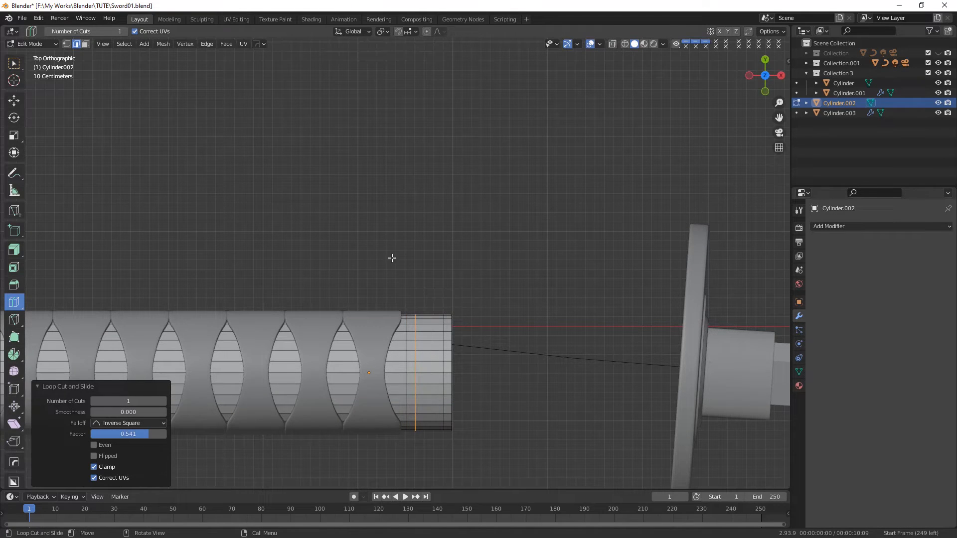
- Select the outermost two vertex loops at the guard-side end and move them about 0.1 m along X
{"action": "key", "text": "shift+space"}
{"action": "key", "text": "g"}
{"action": "key", "text": "1"}
{"action": "left_click", "coordinate": [624, 44]}
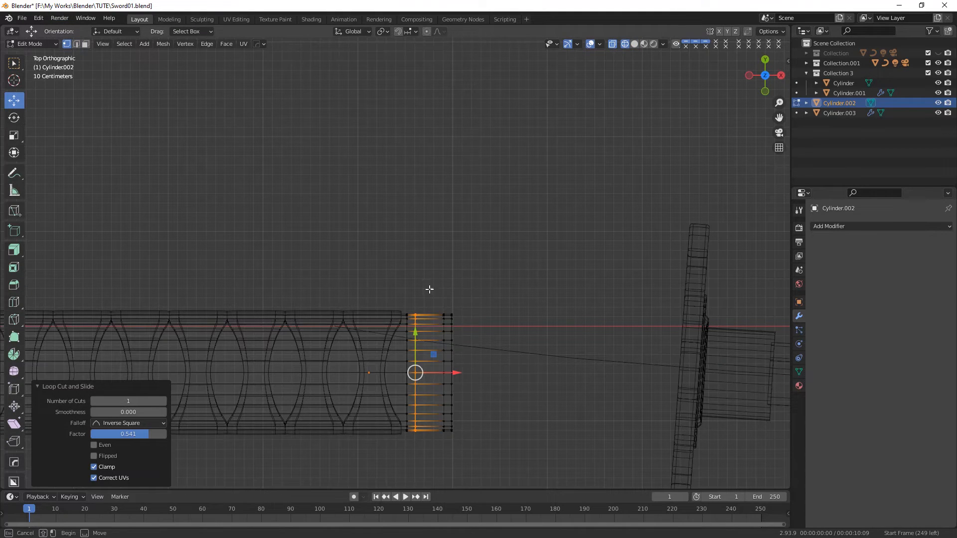
{"action": "key", "text": "g"}
{"action": "key", "text": "x"}
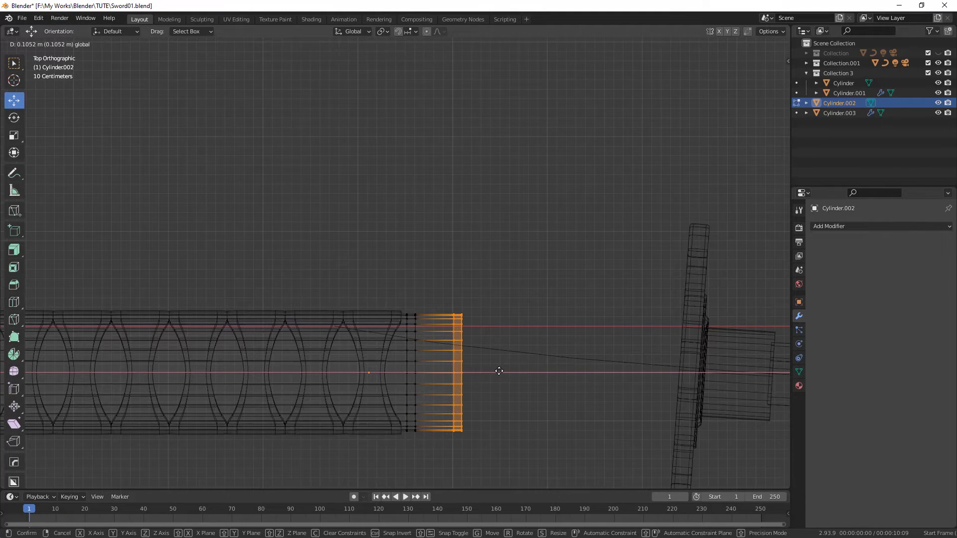
{"action": "left_click", "coordinate": [489, 373]}
{"action": "left_click", "coordinate": [634, 44]}
{"action": "middle_click_drag", "start_coordinate": [501, 237], "coordinate": [444, 399]}
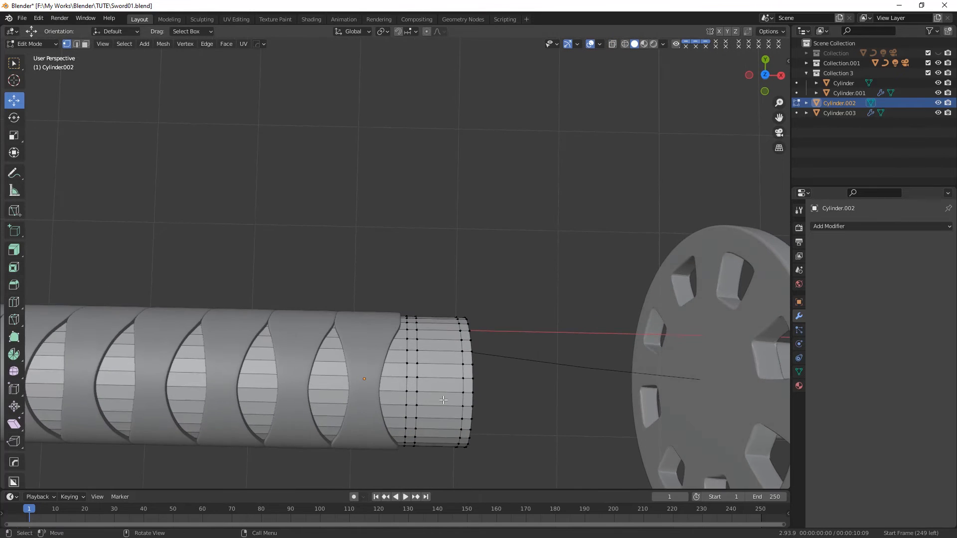
- Add two edge loops around the guard-side collar section, between its inner and outer pairs of loops
{"action": "left_click", "coordinate": [624, 44]}
{"action": "key", "text": "KP_7"}
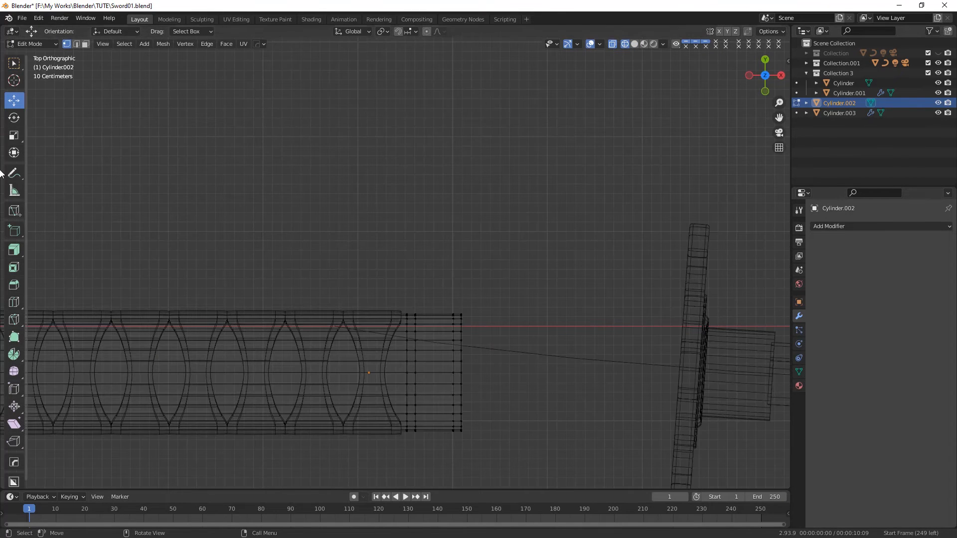
{"action": "left_click", "coordinate": [12, 307]}
{"action": "mouse_move", "coordinate": [442, 422]}
{"action": "left_mouse_down"}
{"action": "mouse_move", "coordinate": [433, 422]}
{"action": "mouse_move", "coordinate": [444, 422]}
{"action": "left_mouse_up"}
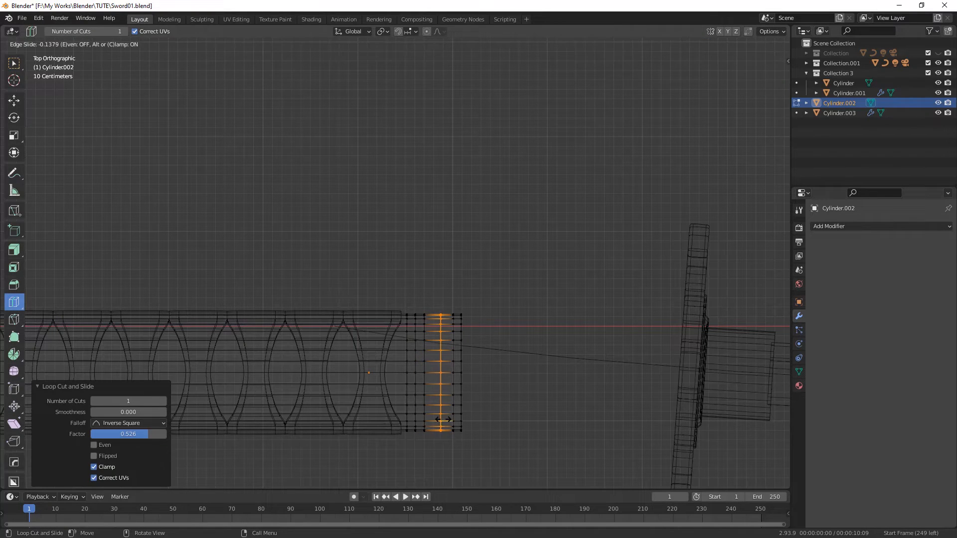
- Select the outermost vertex loops of the guard-side collar and move them about 0.121 m along X
{"action": "key", "text": "shift+space"}
{"action": "key", "text": "g"}
{"action": "left_click_drag", "start_coordinate": [423, 265], "coordinate": [520, 440]}
{"action": "left_click_drag", "start_coordinate": [489, 372], "coordinate": [506, 370]}
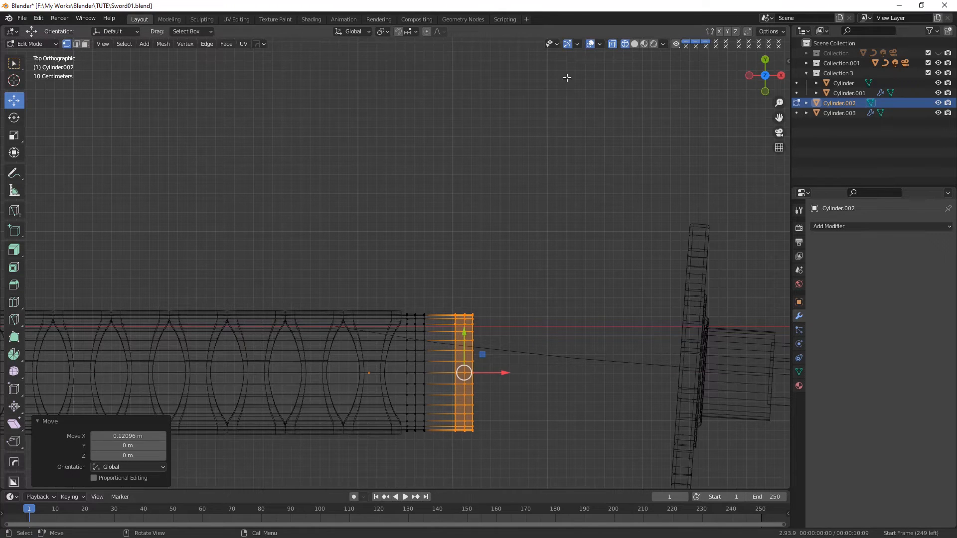
- Select all side faces of the guard-side collar and extrude them outward along their normals by about 0.0973 m
{"action": "left_click", "coordinate": [633, 45]}
{"action": "key", "text": "w"}
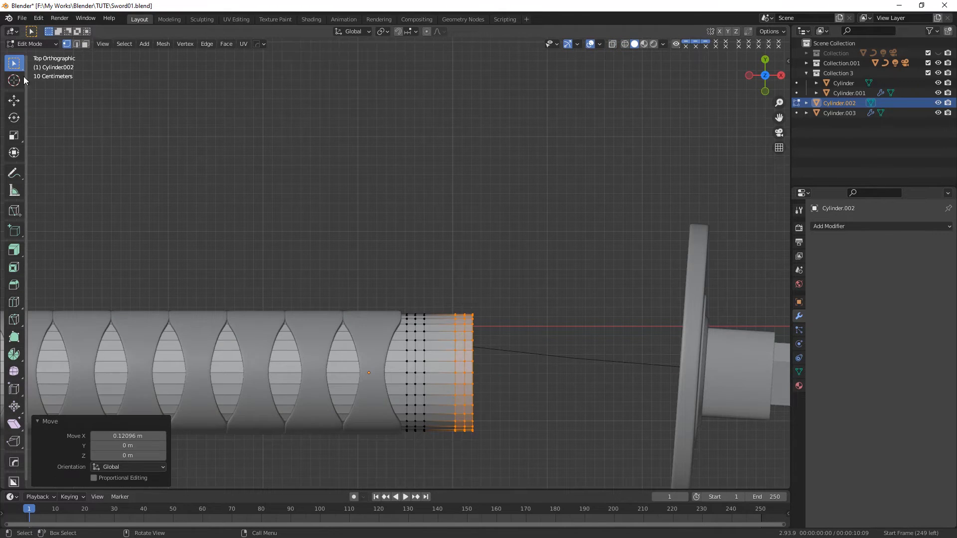
{"action": "key", "text": "alt+a"}
{"action": "left_click", "coordinate": [624, 44]}
{"action": "left_click_drag", "start_coordinate": [453, 301], "coordinate": [411, 436]}
{"action": "left_click", "coordinate": [86, 44]}
{"action": "left_click_drag", "start_coordinate": [407, 306], "coordinate": [478, 436]}
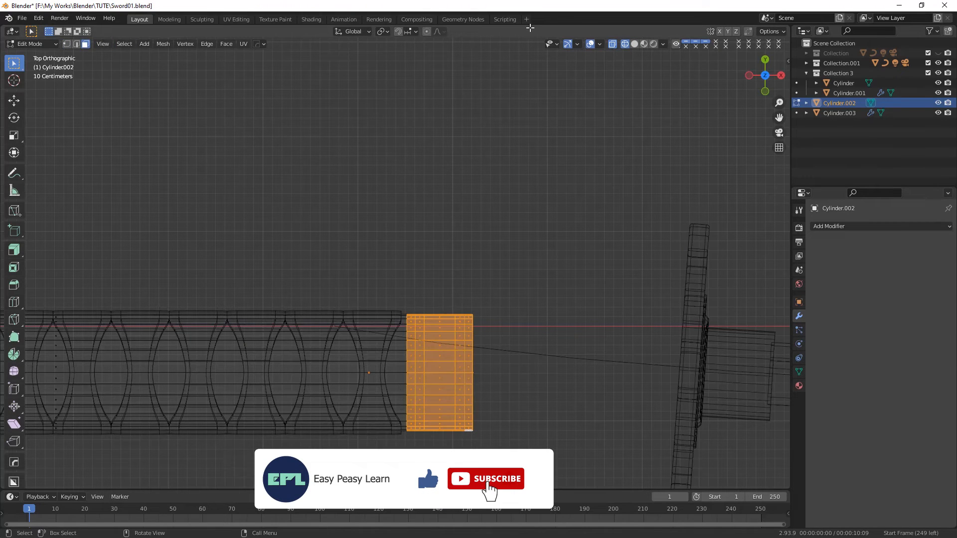
{"action": "key", "text": "shift+z"}
{"action": "middle_click_drag", "start_coordinate": [474, 312], "coordinate": [398, 279]}
{"action": "left_click", "coordinate": [440, 282], "text": "ctrl"}
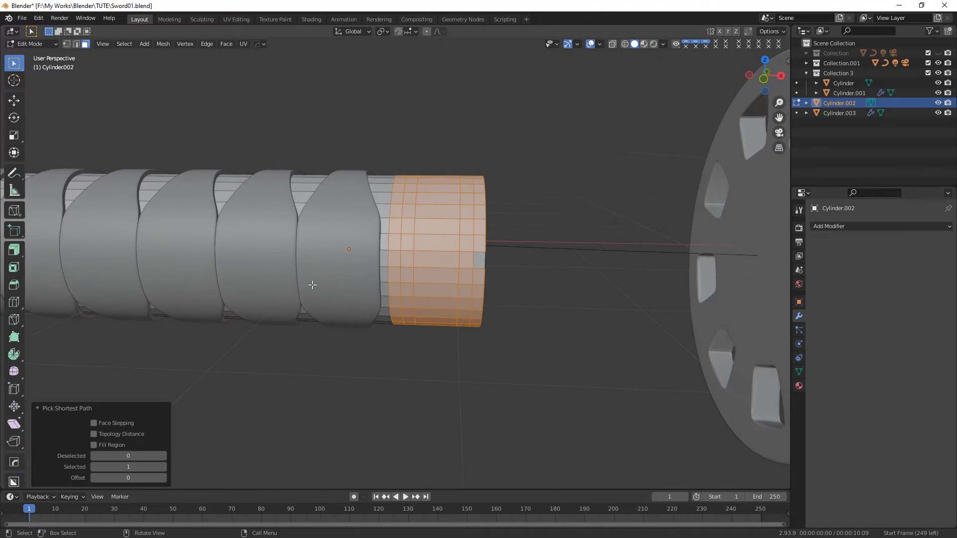
{"action": "left_click", "coordinate": [14, 250]}
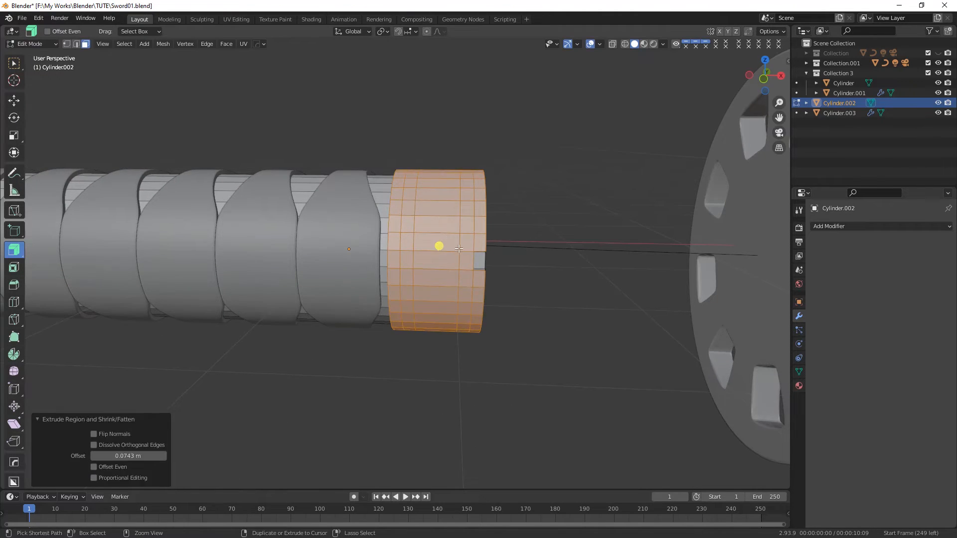
{"action": "left_click_drag", "start_coordinate": [438, 245], "coordinate": [467, 263]}
{"action": "mouse_move", "coordinate": [436, 303]}
{"action": "left_mouse_down"}
{"action": "mouse_move", "coordinate": [452, 316]}
{"action": "mouse_move", "coordinate": [451, 295]}
{"action": "left_mouse_up"}
{"action": "middle_click_drag", "start_coordinate": [451, 294], "coordinate": [397, 282]}
{"action": "left_click_drag", "start_coordinate": [124, 455], "coordinate": [110, 456]}
{"action": "middle_click_drag", "start_coordinate": [349, 418], "coordinate": [430, 403]}
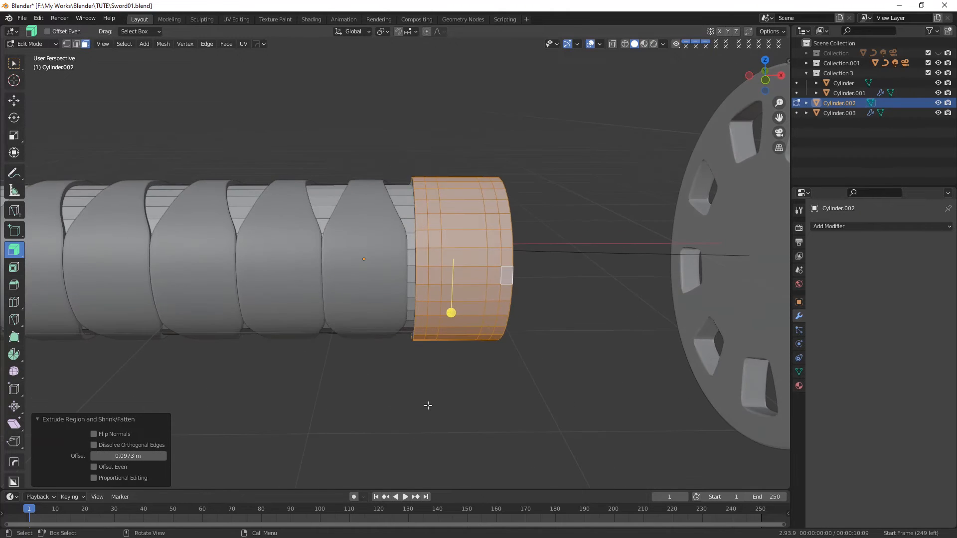
- Select the collar's two narrow face bands and extrude them along their normals by -0.0839 m to cut grooves
{"action": "key", "text": "KP_7"}
{"action": "key", "text": "shift+z"}
{"action": "left_click_drag", "start_coordinate": [422, 428], "coordinate": [461, 448]}
{"action": "key", "text": "ctrl+z"}
{"action": "left_click", "coordinate": [634, 44]}
{"action": "middle_click_drag", "start_coordinate": [448, 348], "coordinate": [395, 310]}
{"action": "key", "text": "alt+s"}
{"action": "left_click", "coordinate": [450, 280]}
{"action": "left_click", "coordinate": [94, 456]}
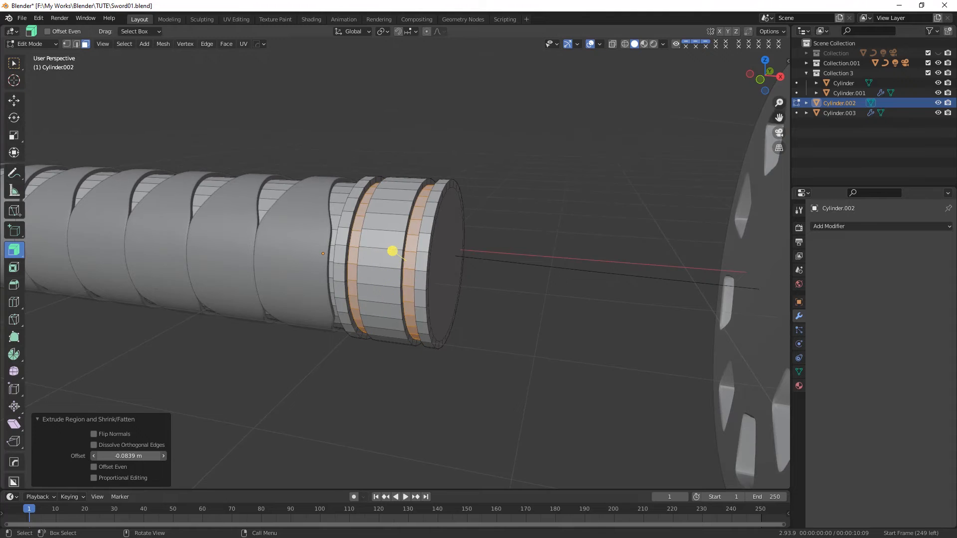
- Try to extrude the round end face of the guard-side collar along its normal
{"action": "middle_click_drag", "start_coordinate": [382, 349], "coordinate": [421, 294]}
{"action": "left_click", "coordinate": [420, 294]}
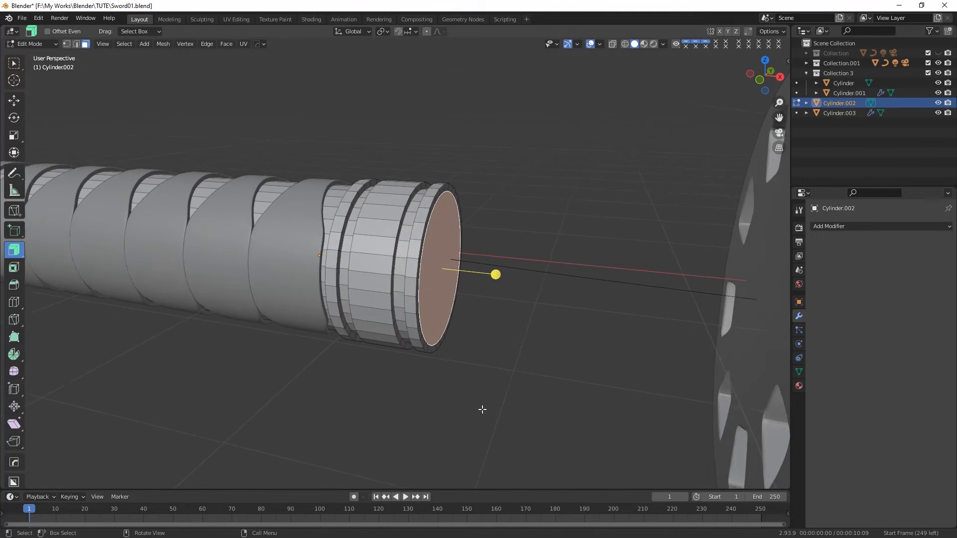
{"action": "middle_click_drag", "start_coordinate": [480, 410], "coordinate": [376, 337]}
{"action": "middle_click_drag", "start_coordinate": [396, 229], "coordinate": [413, 342]}
{"action": "left_click_drag", "start_coordinate": [508, 267], "coordinate": [428, 253]}
{"action": "middle_click_drag", "start_coordinate": [399, 289], "coordinate": [421, 284]}
{"action": "mouse_move", "coordinate": [129, 456]}
{"action": "left_mouse_down"}
{"action": "mouse_move", "coordinate": [156, 456]}
{"action": "mouse_move", "coordinate": [128, 456]}
{"action": "left_mouse_up"}
{"action": "key", "text": "ctrl+z"}
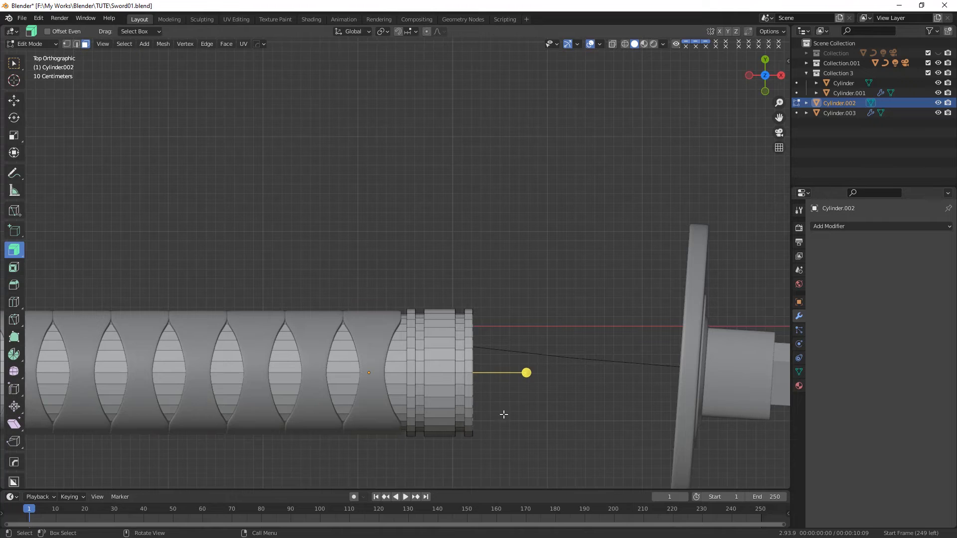
- Extrude the collar's round end face about 0.62 m towards the guard
{"action": "left_click", "coordinate": [527, 373]}
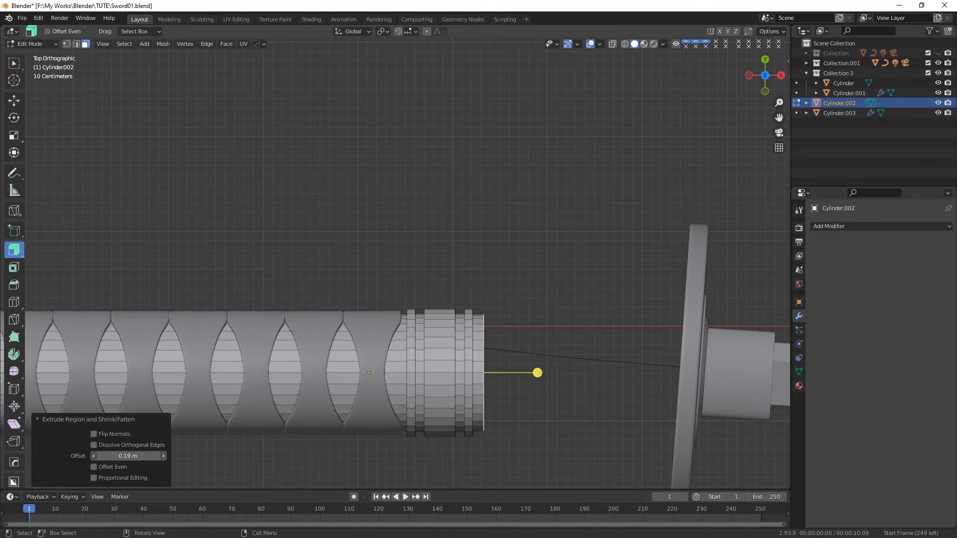
{"action": "left_click_drag", "start_coordinate": [536, 373], "coordinate": [570, 373]}
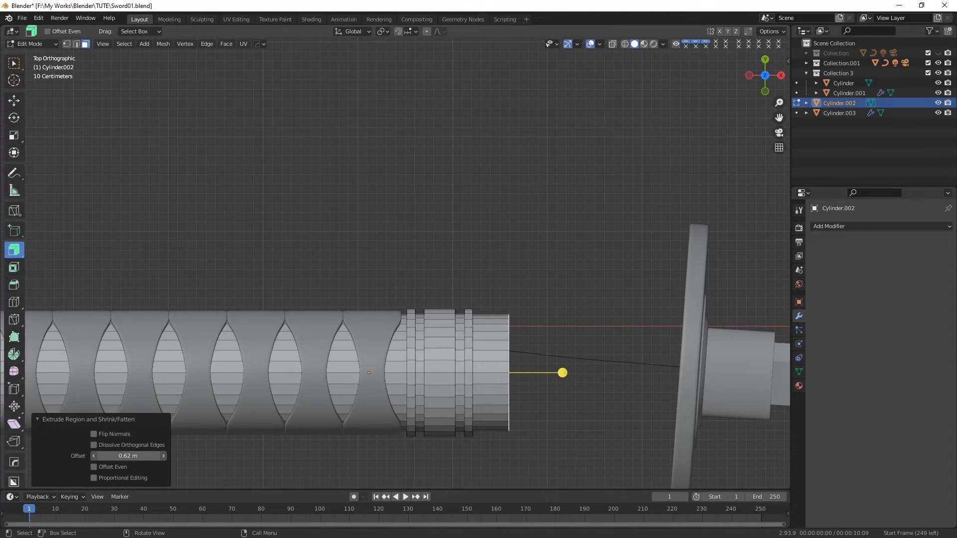
- Return to Object Mode and add a Bevel modifier with a 0.005 m amount to the handle body
{"action": "middle_click_drag", "start_coordinate": [459, 424], "coordinate": [446, 312]}
{"action": "left_click", "coordinate": [15, 65]}
{"action": "middle_click_drag", "start_coordinate": [174, 279], "coordinate": [349, 299]}
{"action": "left_click", "coordinate": [32, 43]}
{"action": "left_click", "coordinate": [35, 55]}
{"action": "left_click_drag", "start_coordinate": [129, 179], "coordinate": [557, 335]}
{"action": "left_click", "coordinate": [857, 226]}
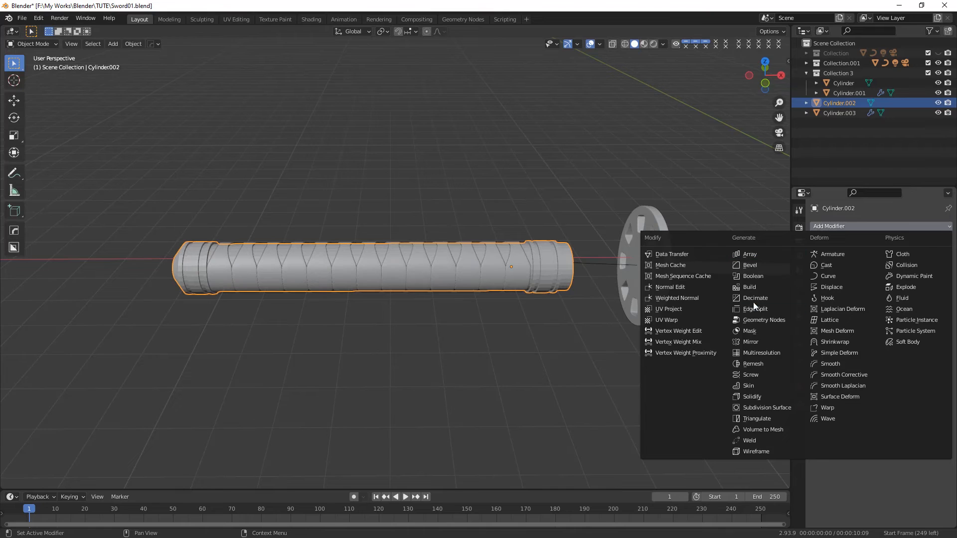
{"action": "left_click", "coordinate": [745, 264]}
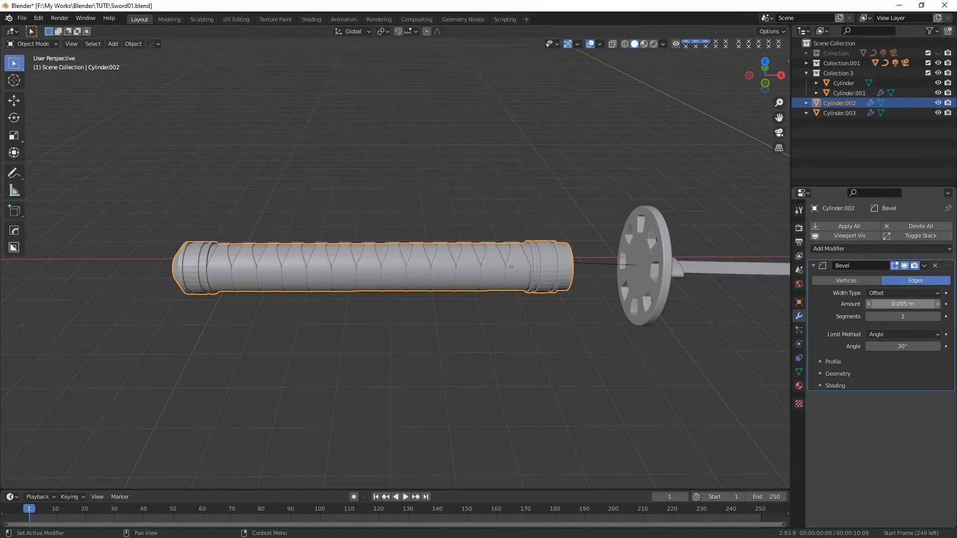
{"action": "left_click", "coordinate": [813, 265]}
- Add a Subdivision Surface modifier to the handle body with 2 viewport levels
{"action": "left_click", "coordinate": [817, 248]}
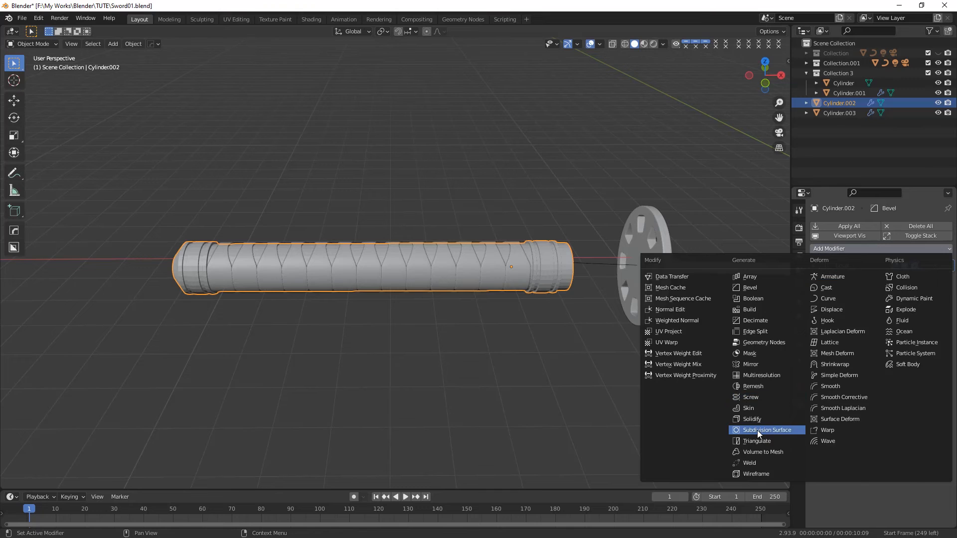
{"action": "left_click", "coordinate": [758, 429]}
{"action": "left_click", "coordinate": [937, 306]}
{"action": "middle_click_drag", "start_coordinate": [528, 280], "coordinate": [806, 199]}
{"action": "left_click", "coordinate": [217, 387]}
{"action": "left_click", "coordinate": [32, 44]}
{"action": "left_click", "coordinate": [32, 68]}
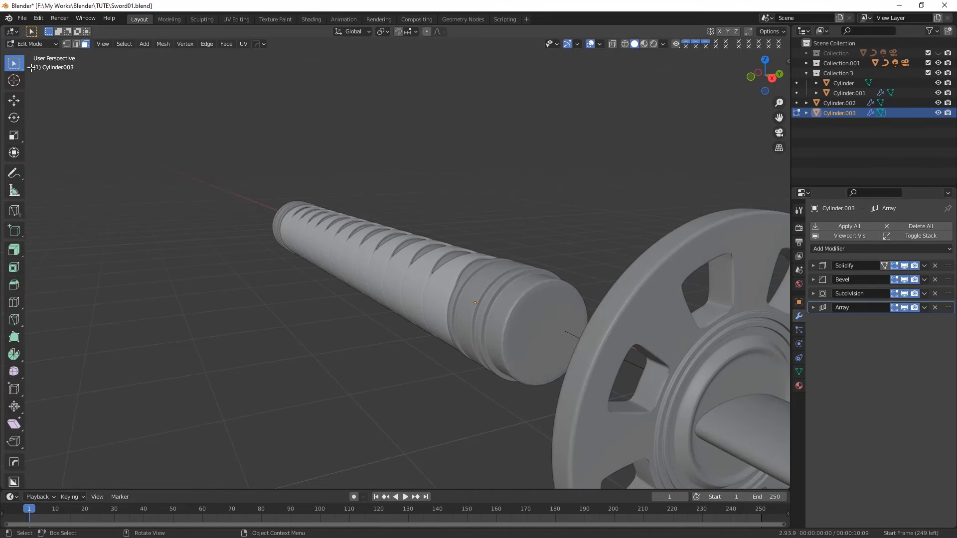
{"action": "left_click", "coordinate": [33, 44]}
{"action": "left_click", "coordinate": [30, 33]}
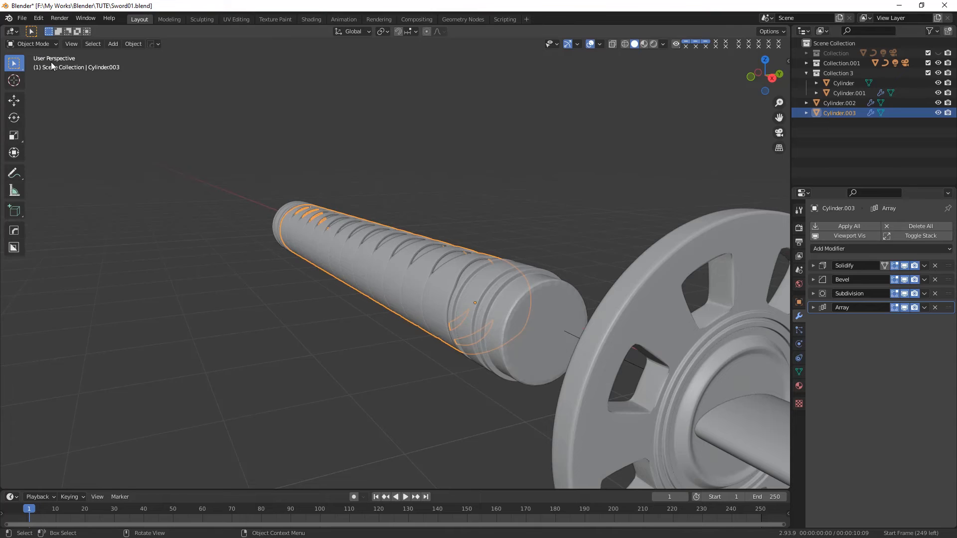
- Open the handle body in Edit Mode and inset its round guard-side end face
{"action": "left_click", "coordinate": [542, 324]}
{"action": "middle_click_drag", "start_coordinate": [542, 324], "coordinate": [492, 399]}
{"action": "key", "text": "Tab"}
{"action": "left_click", "coordinate": [29, 44]}
{"action": "left_click", "coordinate": [29, 49]}
{"action": "left_click", "coordinate": [33, 44]}
{"action": "left_click", "coordinate": [31, 68]}
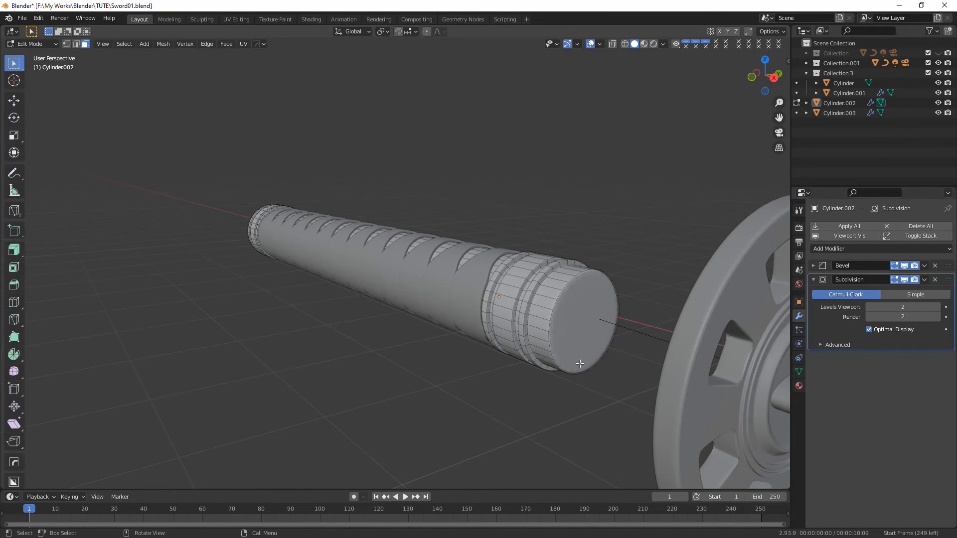
{"action": "scroll", "coordinate": [659, 368], "scroll_direction": "up", "scroll_amount": 3}
{"action": "left_click", "coordinate": [660, 368]}
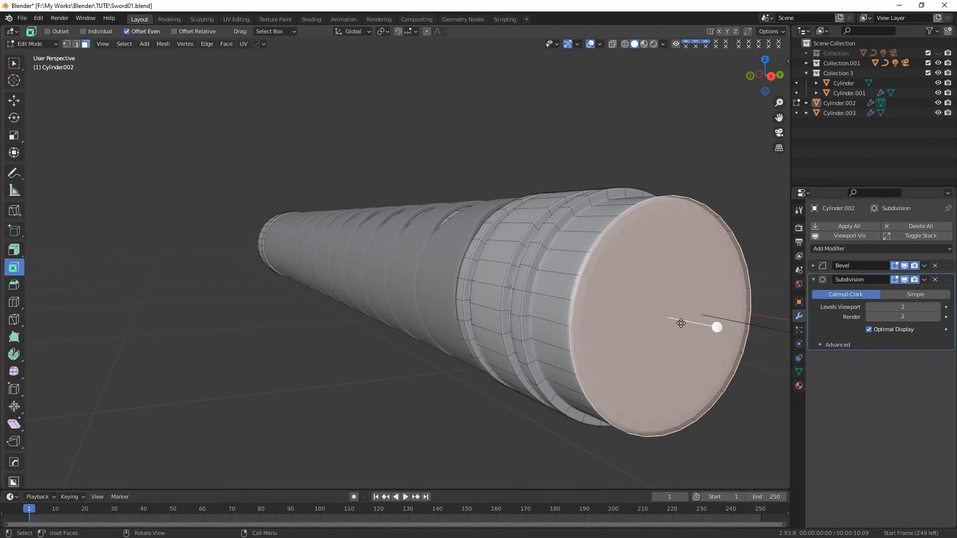
{"action": "left_click", "coordinate": [694, 324]}
- Inset the flat end face of the pommel and adjust the inset thickness
{"action": "scroll", "coordinate": [277, 357], "scroll_direction": "down", "scroll_amount": 3}
{"action": "middle_click_drag", "start_coordinate": [277, 357], "coordinate": [456, 344]}
{"action": "left_click", "coordinate": [362, 237]}
{"action": "scroll", "coordinate": [362, 236], "scroll_direction": "up", "scroll_amount": 2}
{"action": "key", "text": "i"}
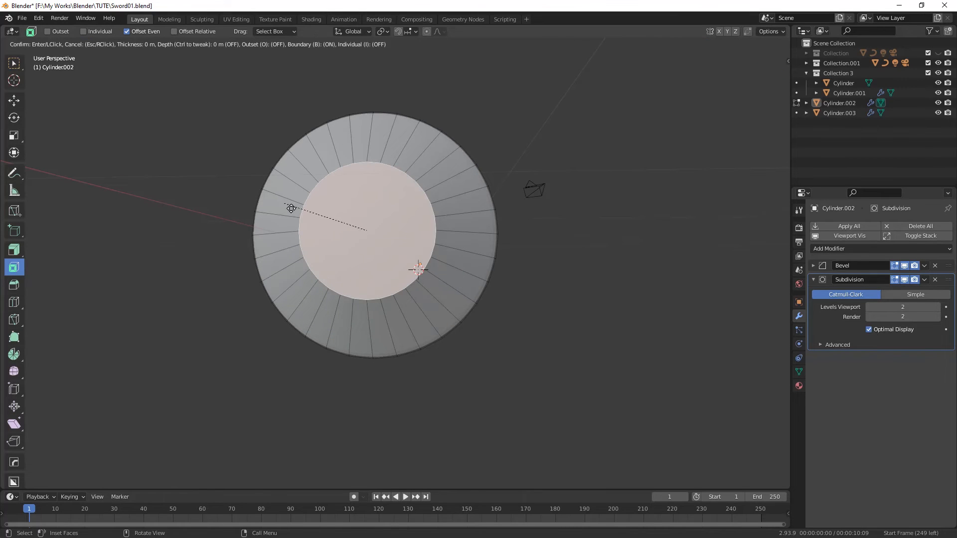
{"action": "left_click", "coordinate": [359, 226]}
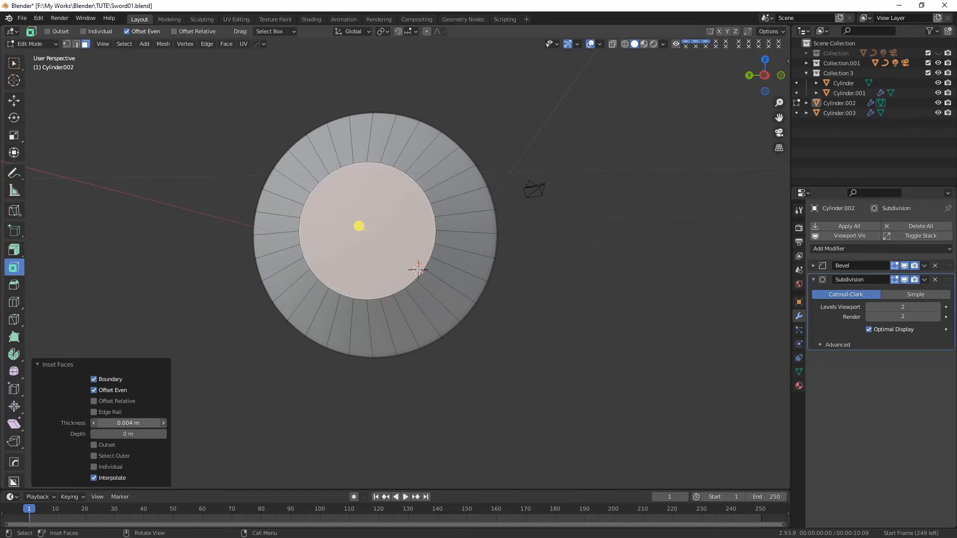
{"action": "left_click_drag", "start_coordinate": [128, 422], "coordinate": [144, 422]}
- Return to Object Mode and select the handle body together with its wrapping, with the Move tool active
{"action": "left_click", "coordinate": [35, 55]}
{"action": "middle_click_drag", "start_coordinate": [563, 368], "coordinate": [297, 249]}
{"action": "left_click_drag", "start_coordinate": [298, 249], "coordinate": [506, 333]}
{"action": "scroll", "coordinate": [493, 334], "scroll_direction": "up", "scroll_amount": 3}
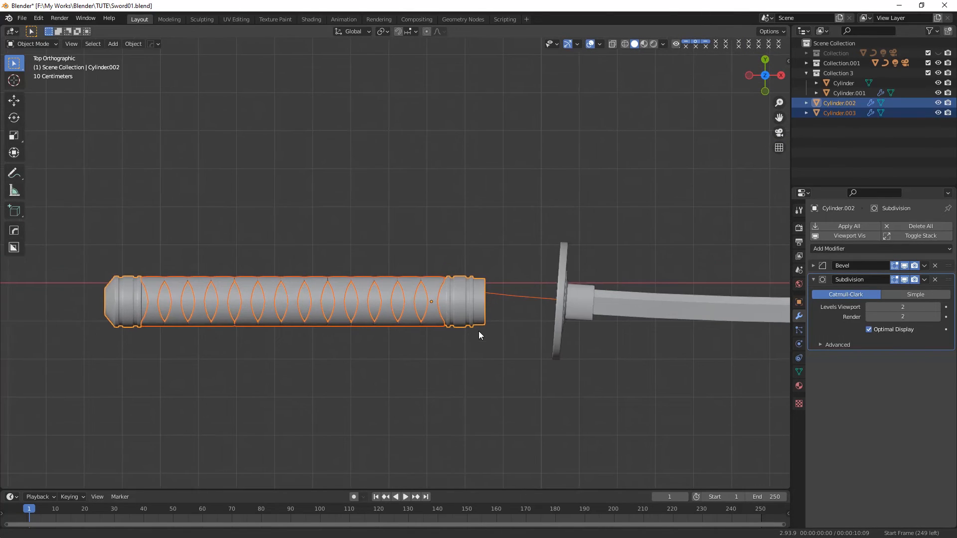
{"action": "key", "text": "shift+space"}
{"action": "key", "text": "g"}
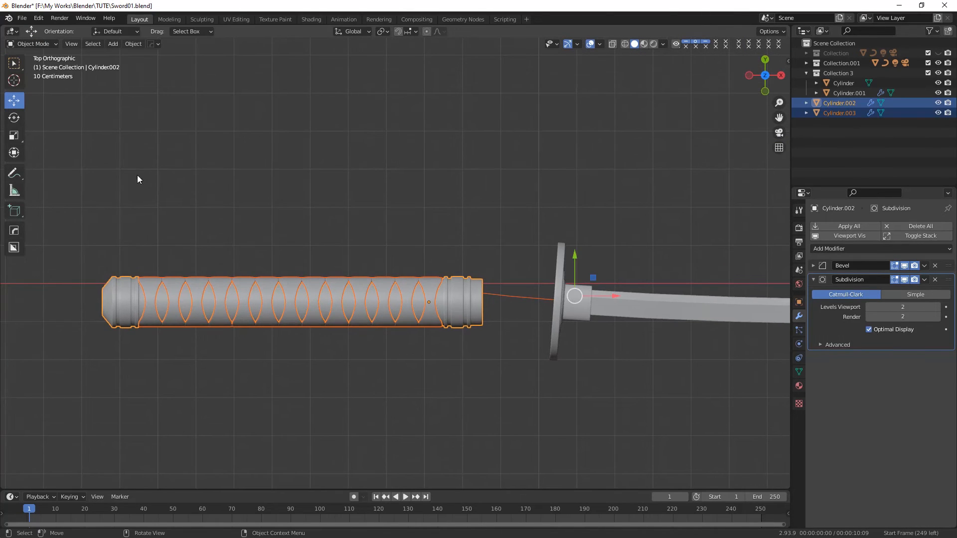
- Examine the object mirroring options for the handle body and its wrapping
{"action": "left_click", "coordinate": [112, 44]}
{"action": "mouse_move", "coordinate": [135, 45]}
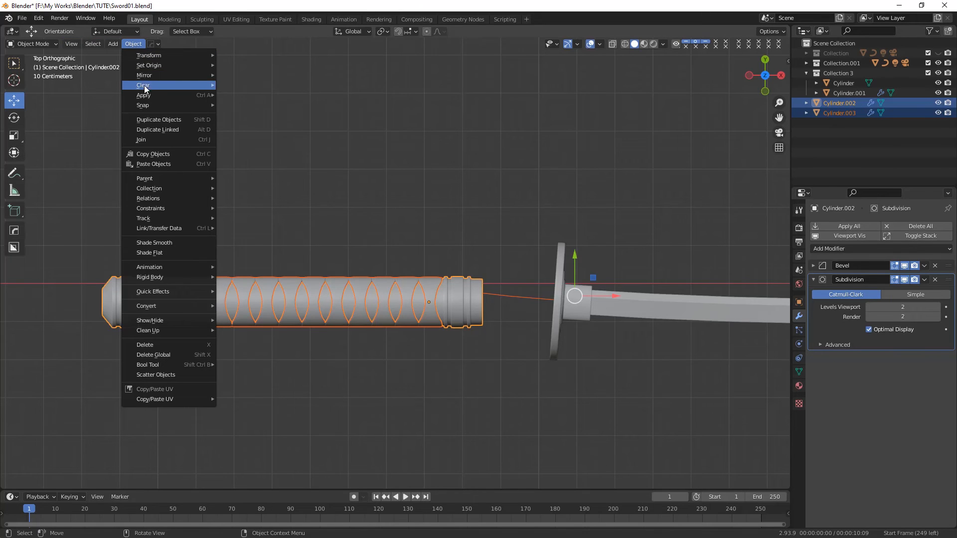
{"action": "mouse_move", "coordinate": [147, 76]}
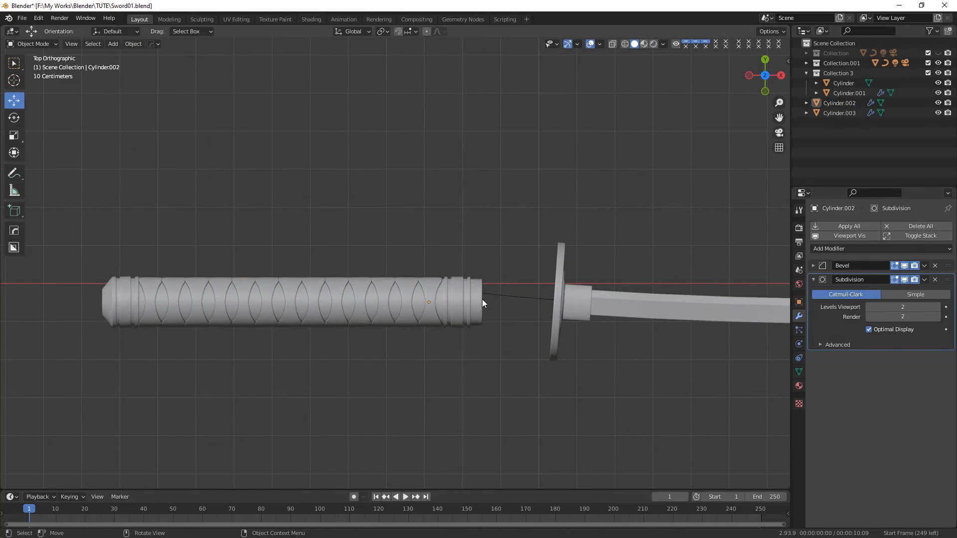
{"action": "left_click", "coordinate": [480, 306]}
{"action": "left_click", "coordinate": [467, 300]}
{"action": "left_click", "coordinate": [407, 308]}
{"action": "left_click_drag", "start_coordinate": [172, 203], "coordinate": [476, 329]}
{"action": "left_click", "coordinate": [503, 322]}
{"action": "left_click", "coordinate": [478, 318]}
{"action": "left_click", "coordinate": [145, 43]}
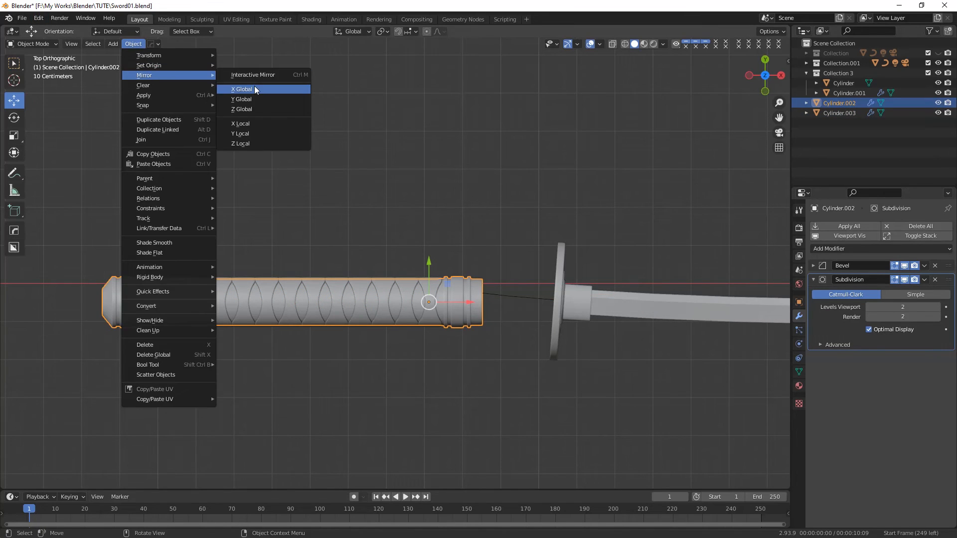
{"action": "left_click", "coordinate": [40, 45]}
{"action": "left_click", "coordinate": [32, 66]}
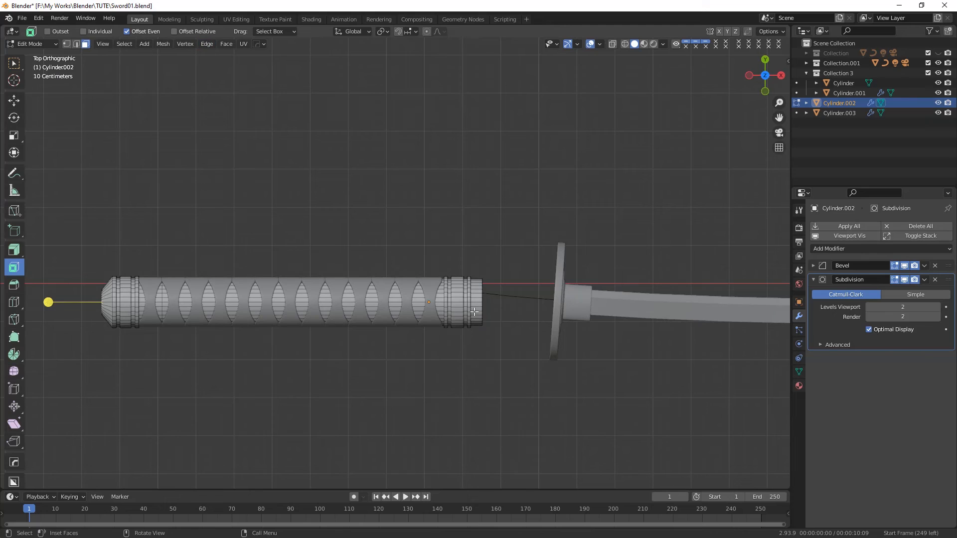
{"action": "left_click", "coordinate": [14, 66]}
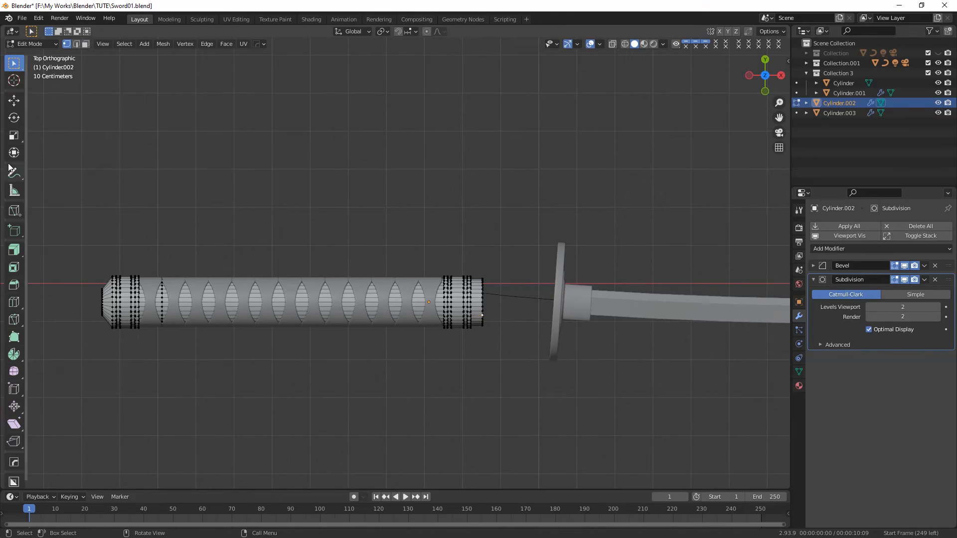
{"action": "left_click", "coordinate": [226, 43]}
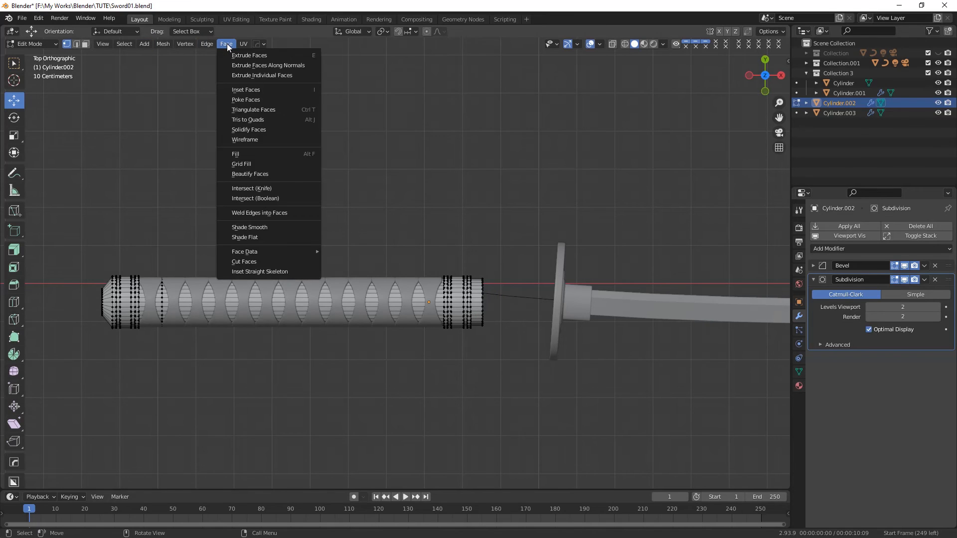
{"action": "mouse_move", "coordinate": [176, 75]}
{"action": "left_click", "coordinate": [23, 43]}
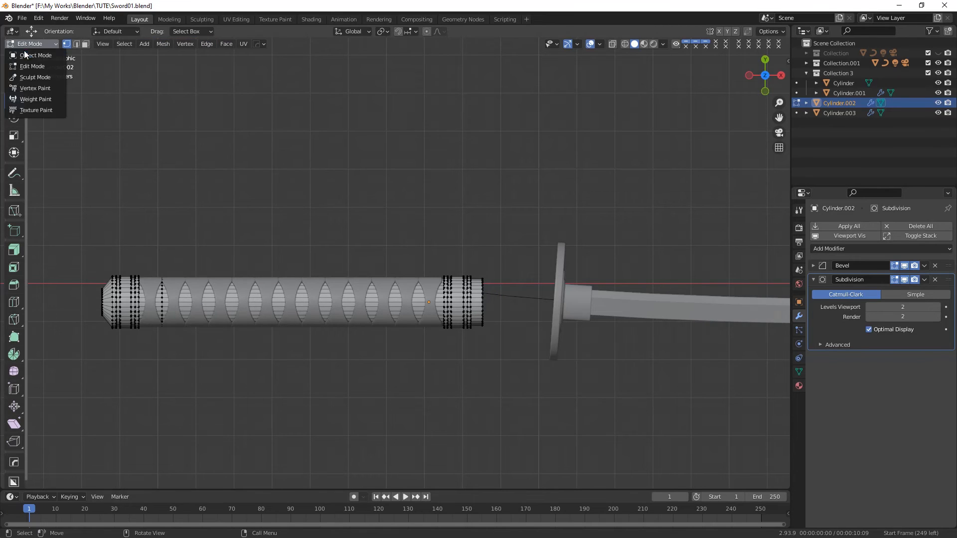
{"action": "left_click", "coordinate": [26, 56]}
{"action": "left_click_drag", "start_coordinate": [80, 234], "coordinate": [503, 373]}
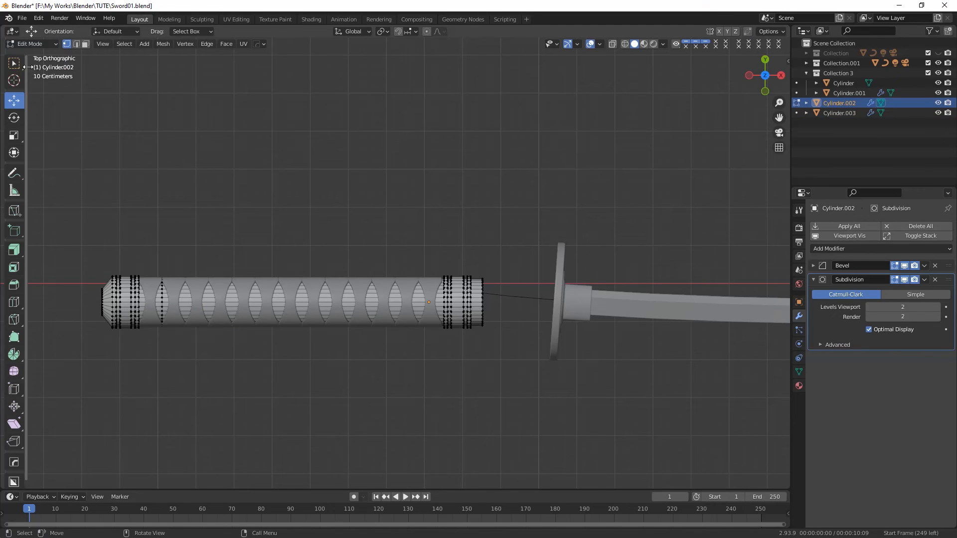
- Return to Object Mode, select the handle body and its wrapping, and set their origins to geometry with the median center
{"action": "left_click", "coordinate": [23, 43]}
{"action": "left_click", "coordinate": [27, 56]}
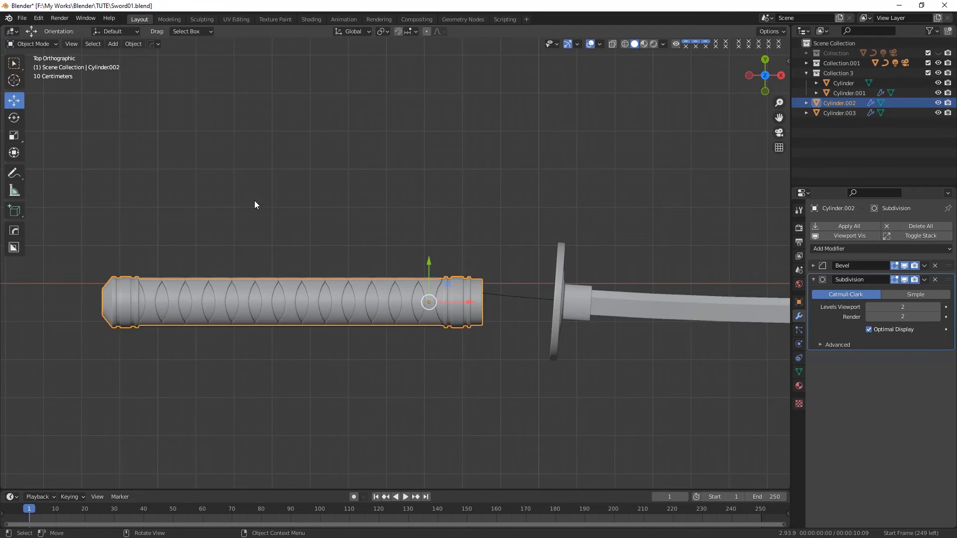
{"action": "left_click_drag", "start_coordinate": [79, 233], "coordinate": [539, 344]}
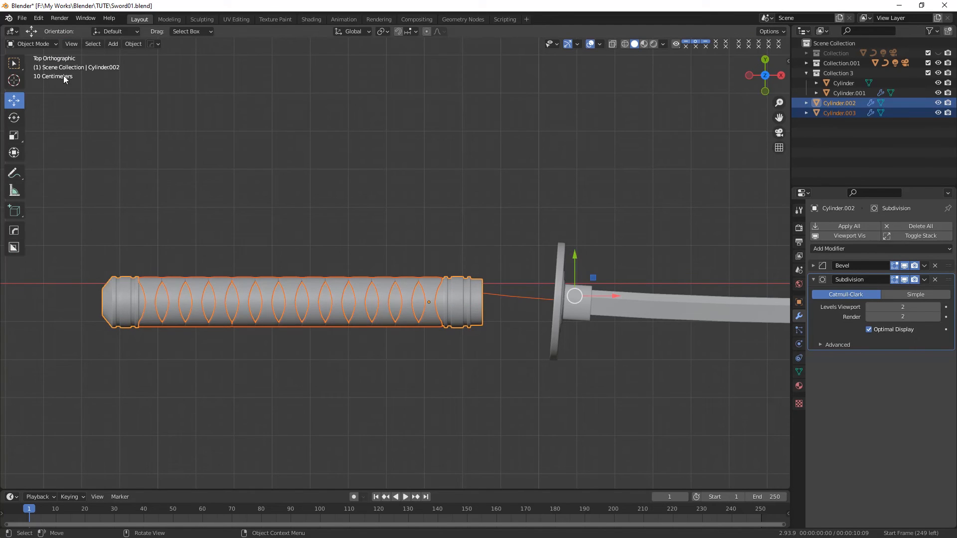
{"action": "left_click", "coordinate": [99, 46]}
{"action": "mouse_move", "coordinate": [138, 43]}
{"action": "mouse_move", "coordinate": [152, 74]}
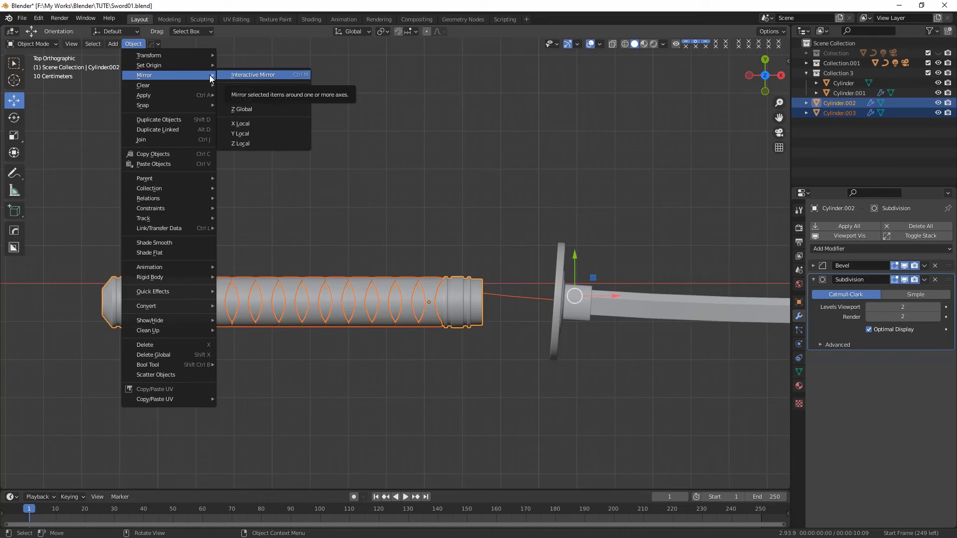
{"action": "mouse_move", "coordinate": [207, 65]}
{"action": "left_click", "coordinate": [246, 75]}
{"action": "left_click", "coordinate": [133, 44]}
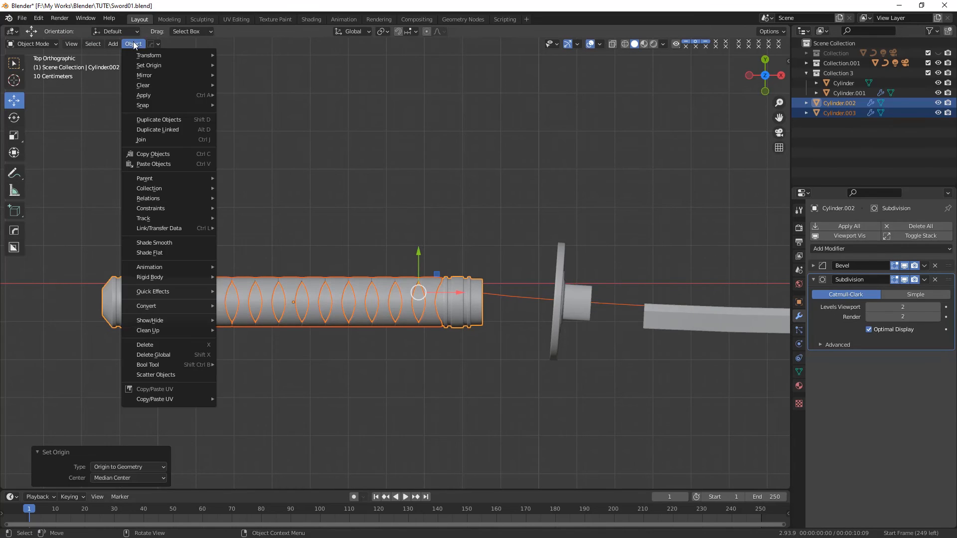
{"action": "left_click", "coordinate": [366, 209]}
- Rotate the handle body and its wrapping 3.54° about Z to match the guard's tilt and move them up against the guard
{"action": "left_click_drag", "start_coordinate": [95, 233], "coordinate": [484, 381]}
{"action": "left_click_drag", "start_coordinate": [459, 293], "coordinate": [529, 303]}
{"action": "right_click", "coordinate": [529, 302]}
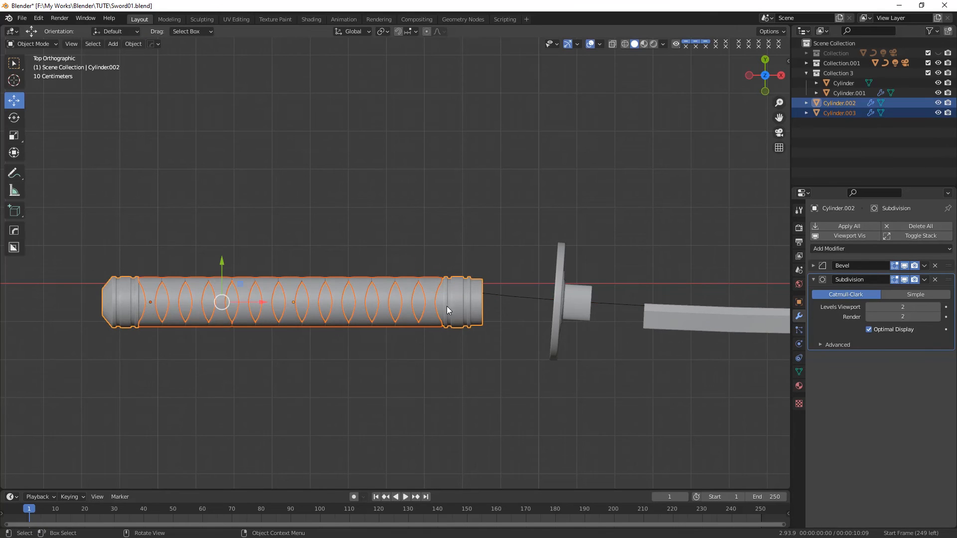
{"action": "left_click_drag", "start_coordinate": [263, 306], "coordinate": [339, 290]}
{"action": "scroll", "coordinate": [603, 369], "scroll_direction": "up", "scroll_amount": 2}
{"action": "middle_click_drag", "start_coordinate": [603, 369], "coordinate": [262, 332], "text": "shift"}
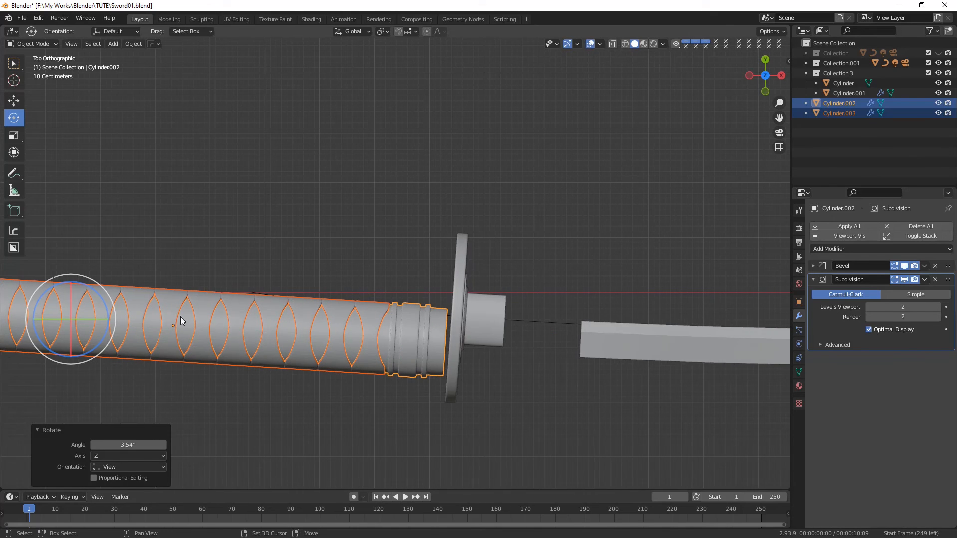
{"action": "left_click_drag", "start_coordinate": [71, 279], "coordinate": [84, 252]}
{"action": "left_click_drag", "start_coordinate": [111, 293], "coordinate": [128, 293]}
- Move the blade along X toward the handle so its base meets the guard's collar
{"action": "scroll", "coordinate": [460, 382], "scroll_direction": "down", "scroll_amount": 4}
{"action": "left_click", "coordinate": [552, 302]}
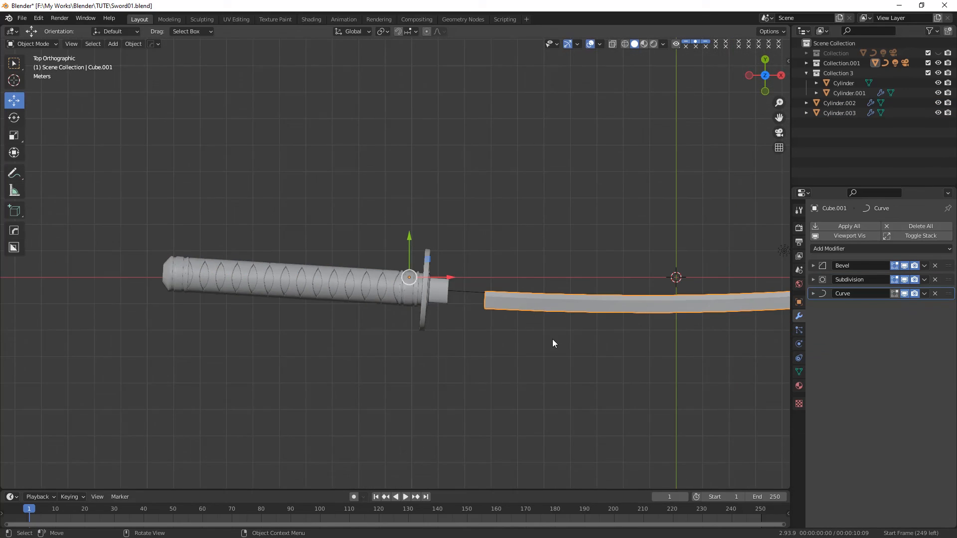
{"action": "scroll", "coordinate": [552, 343], "scroll_direction": "down", "scroll_amount": 3}
{"action": "left_click_drag", "start_coordinate": [441, 271], "coordinate": [435, 270]}
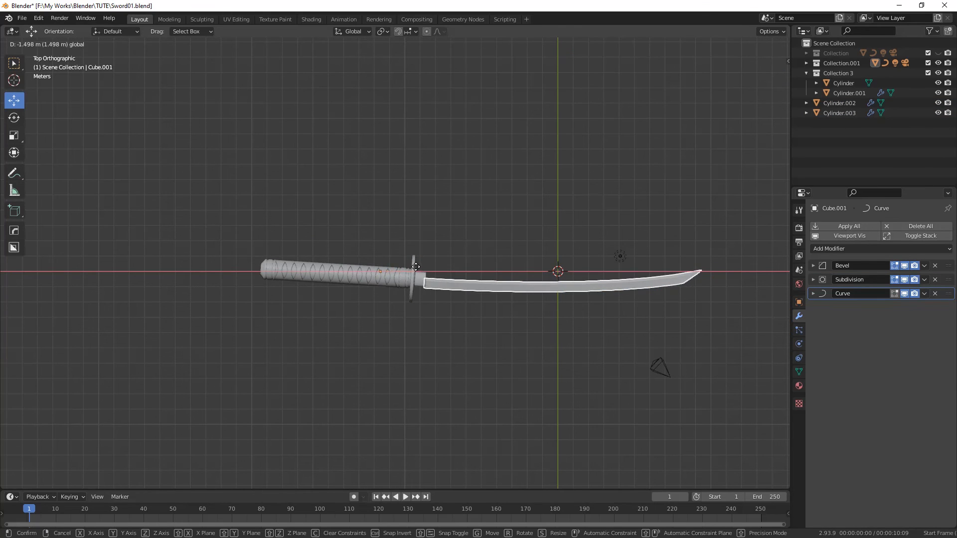
{"action": "right_click", "coordinate": [415, 267]}
{"action": "left_click_drag", "start_coordinate": [442, 271], "coordinate": [439, 271]}
- Select the handle and guard together and move them along Y to line up with the blade's base
{"action": "left_click_drag", "start_coordinate": [279, 235], "coordinate": [428, 313]}
{"action": "scroll", "coordinate": [428, 299], "scroll_direction": "up", "scroll_amount": 1}
{"action": "mouse_move", "coordinate": [429, 274]}
{"action": "left_mouse_down"}
{"action": "mouse_move", "coordinate": [403, 277]}
{"action": "mouse_move", "coordinate": [423, 280]}
{"action": "left_mouse_up"}
{"action": "right_click", "coordinate": [438, 272]}
{"action": "scroll", "coordinate": [417, 277], "scroll_direction": "up", "scroll_amount": 4}
{"action": "left_click_drag", "start_coordinate": [369, 255], "coordinate": [370, 268]}
{"action": "left_click", "coordinate": [621, 385]}
- Select the handle body together with its wrapping and scale both uniformly to about 0.98
{"action": "scroll", "coordinate": [621, 384], "scroll_direction": "down", "scroll_amount": 5}
{"action": "middle_click_drag", "start_coordinate": [620, 385], "coordinate": [350, 317]}
{"action": "scroll", "coordinate": [389, 280], "scroll_direction": "up", "scroll_amount": 6}
{"action": "left_click_drag", "start_coordinate": [351, 321], "coordinate": [464, 244]}
{"action": "scroll", "coordinate": [456, 331], "scroll_direction": "up", "scroll_amount": 2}
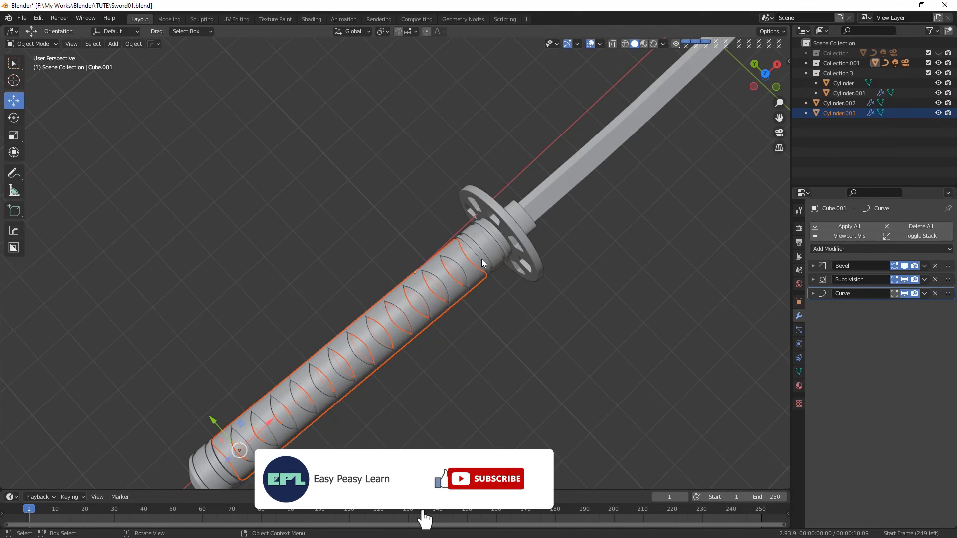
{"action": "left_click", "coordinate": [481, 258], "text": "shift"}
{"action": "middle_click_drag", "start_coordinate": [481, 259], "coordinate": [423, 274]}
{"action": "key", "text": "KP_1"}
{"action": "scroll", "coordinate": [573, 493], "scroll_direction": "up", "scroll_amount": 3}
{"action": "key", "text": "KP_3"}
{"action": "middle_click_drag", "start_coordinate": [352, 316], "coordinate": [365, 367]}
{"action": "scroll", "coordinate": [383, 372], "scroll_direction": "down", "scroll_amount": 5}
{"action": "scroll", "coordinate": [369, 259], "scroll_direction": "up", "scroll_amount": 8}
{"action": "key", "text": "s"}
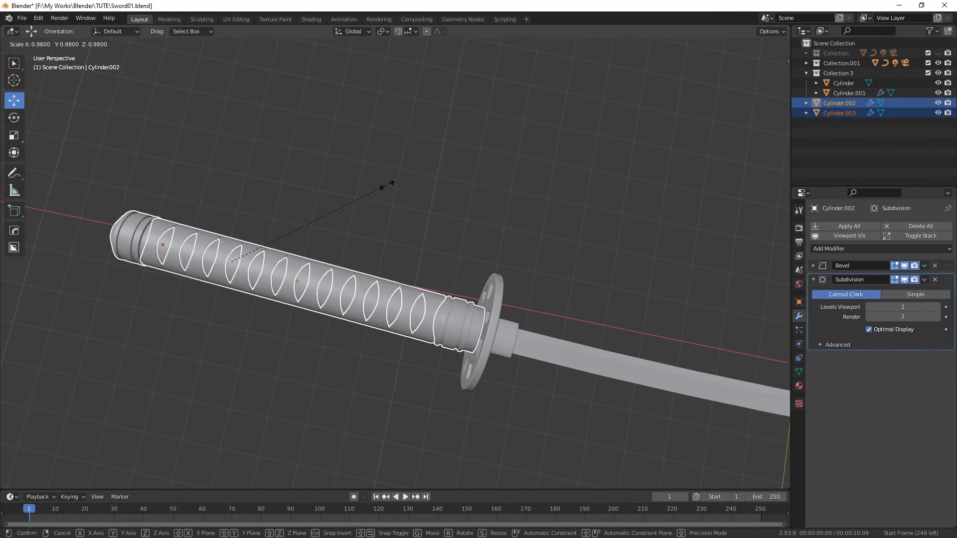
{"action": "left_click", "coordinate": [385, 188]}
- In top view, move the handle body and its wrapping about 0.236 m along X to meet the guard, and deselect them
{"action": "middle_click_drag", "start_coordinate": [366, 301], "coordinate": [301, 301]}
{"action": "key", "text": "KP_7"}
{"action": "left_click_drag", "start_coordinate": [233, 259], "coordinate": [233, 261]}
{"action": "left_click_drag", "start_coordinate": [271, 299], "coordinate": [280, 299]}
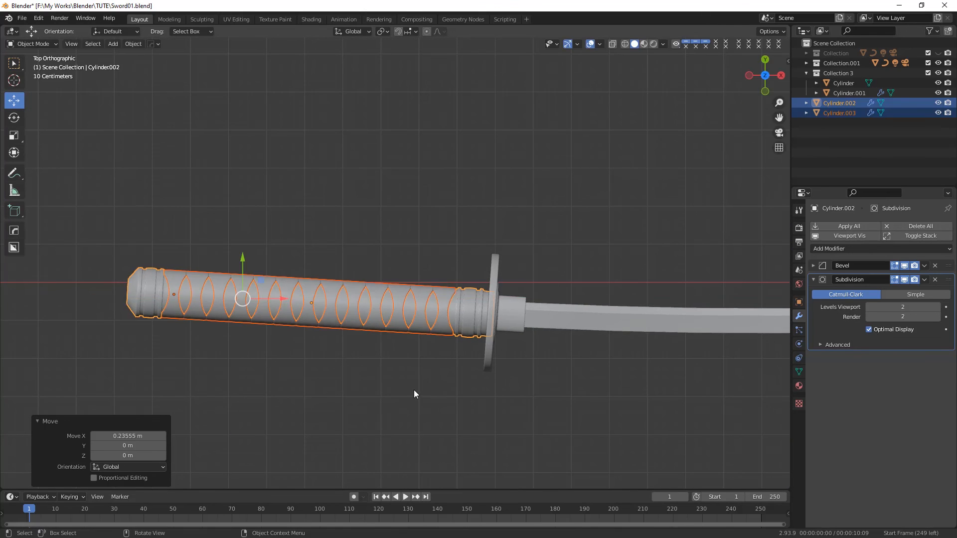
{"action": "scroll", "coordinate": [423, 386], "scroll_direction": "down", "scroll_amount": 2}
{"action": "left_click", "coordinate": [437, 380]}
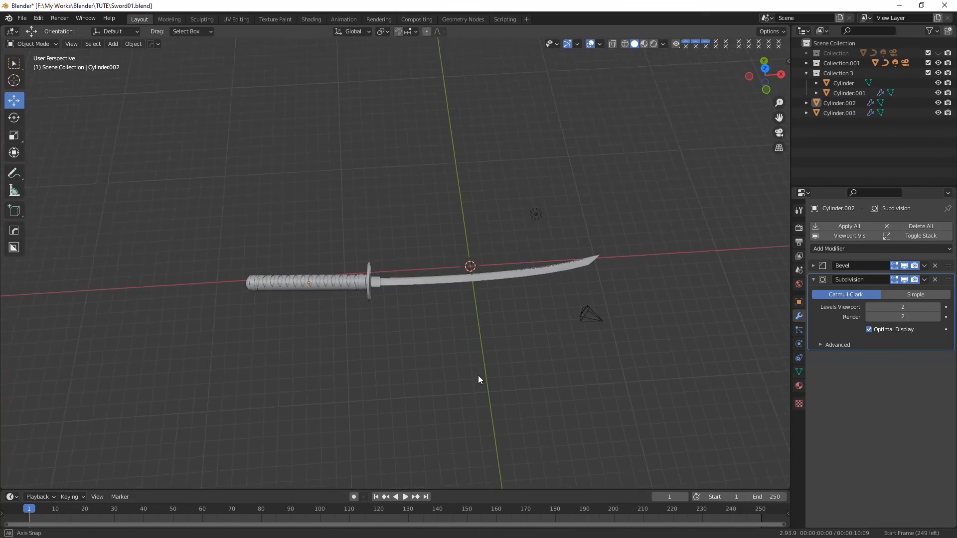